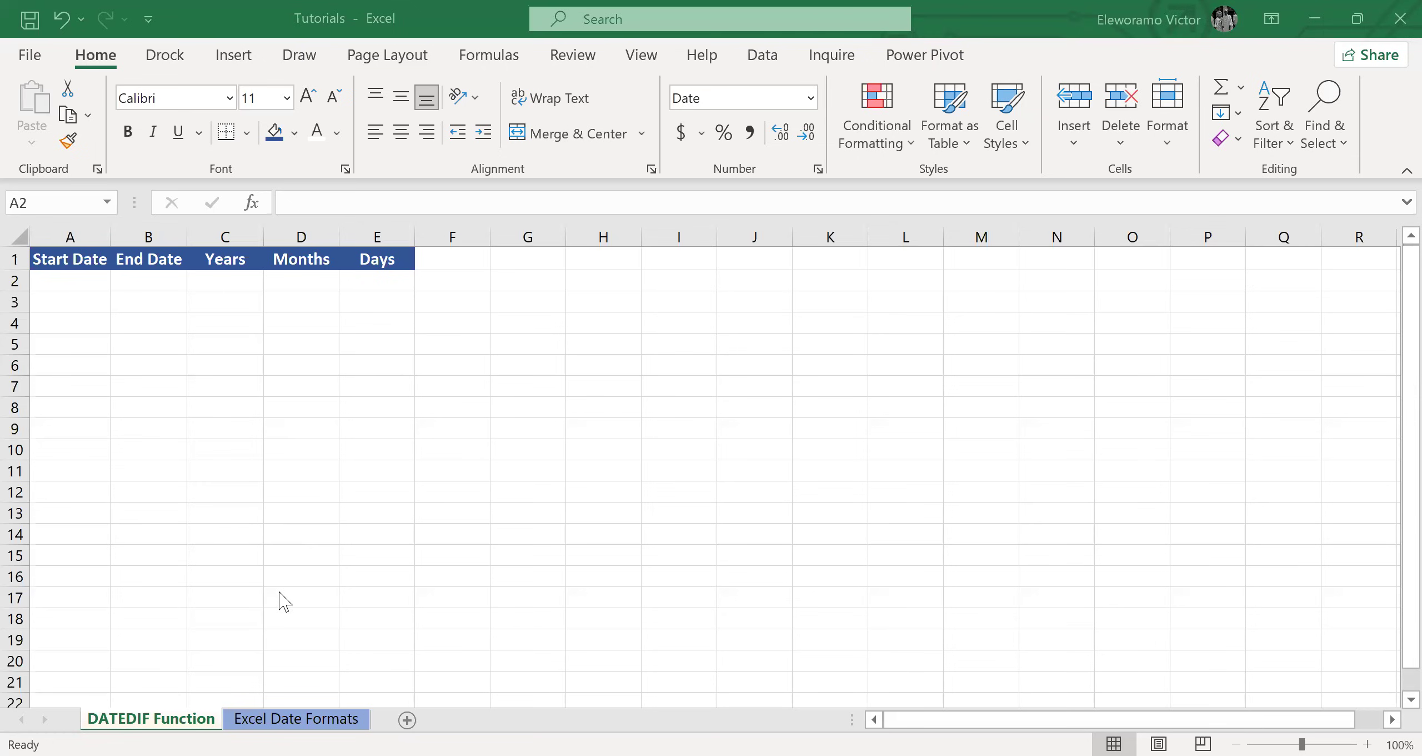
# Review the UK, US and Canada date formats on the Excel Date Formats sheet, and return to the DATEDIF Function sheet.
pyautogui.click(301, 719)
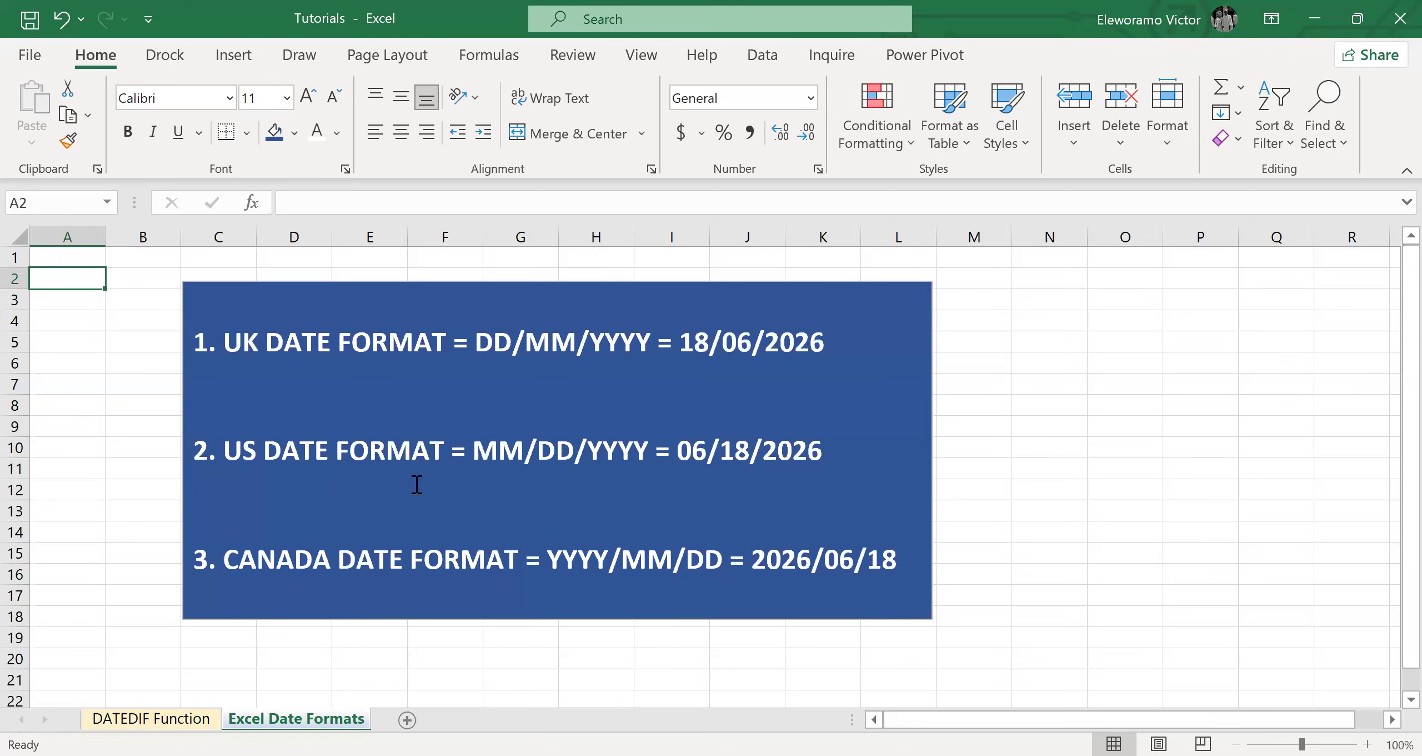
pyautogui.click(169, 720)
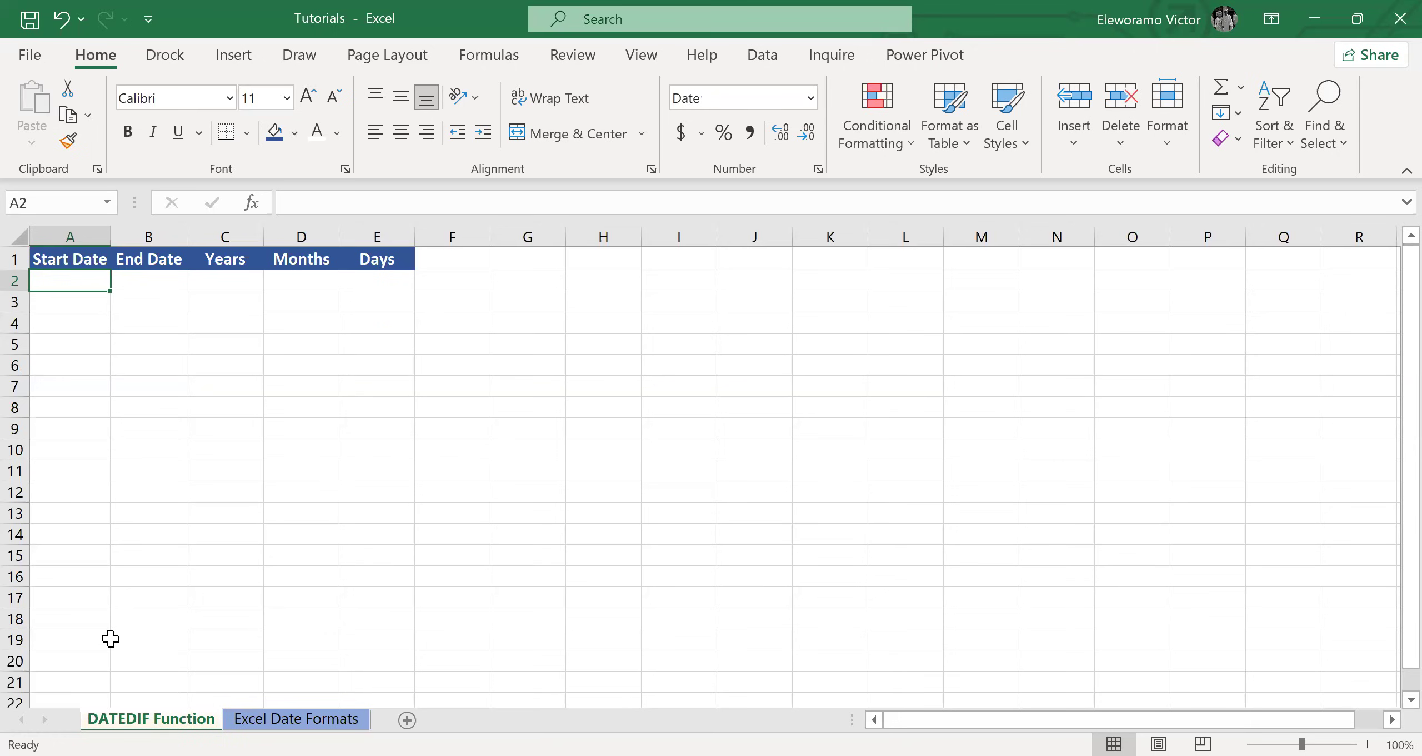
# Add an on-screen text note reading "Datedif Function is Ms Excel is used to calculate the difference between two dates.".
pyautogui.click(349, 321)
pyautogui.write('Datedif')
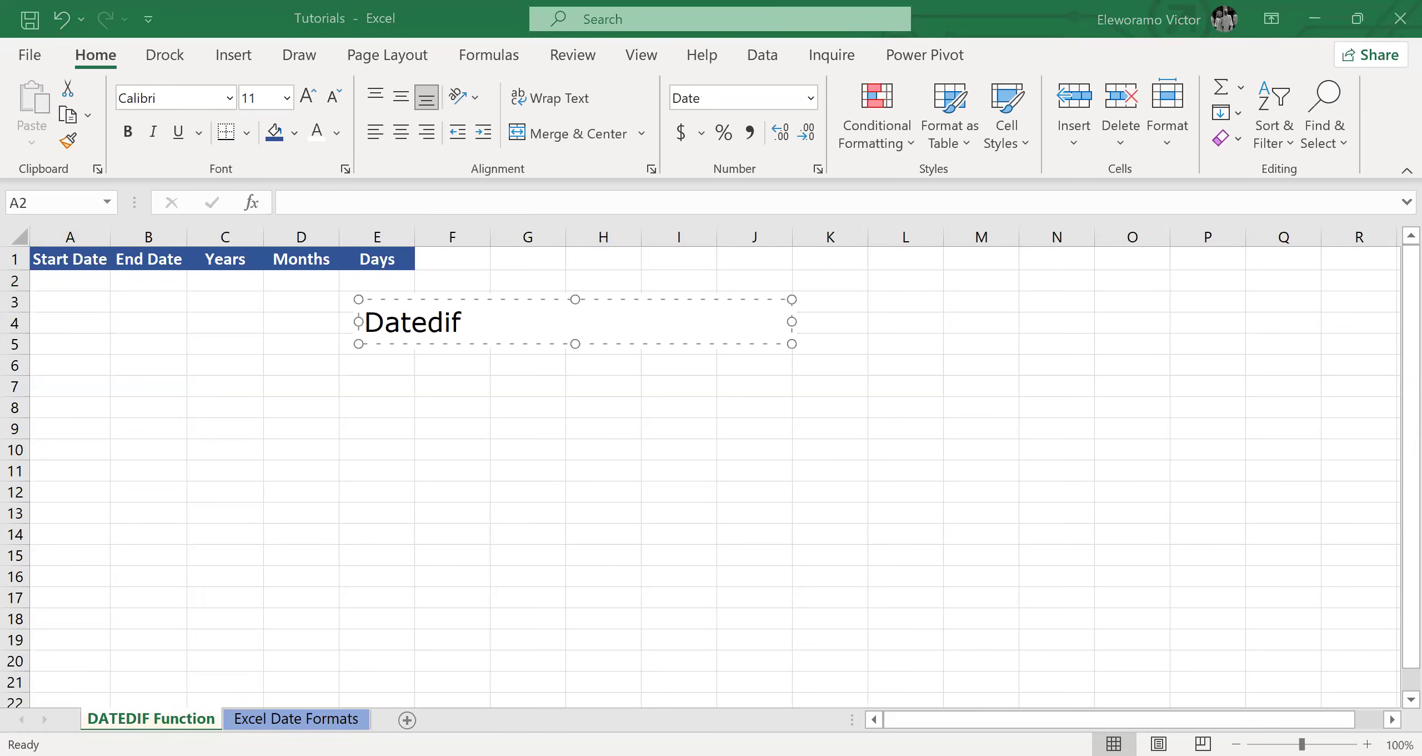
pyautogui.write(' Function')
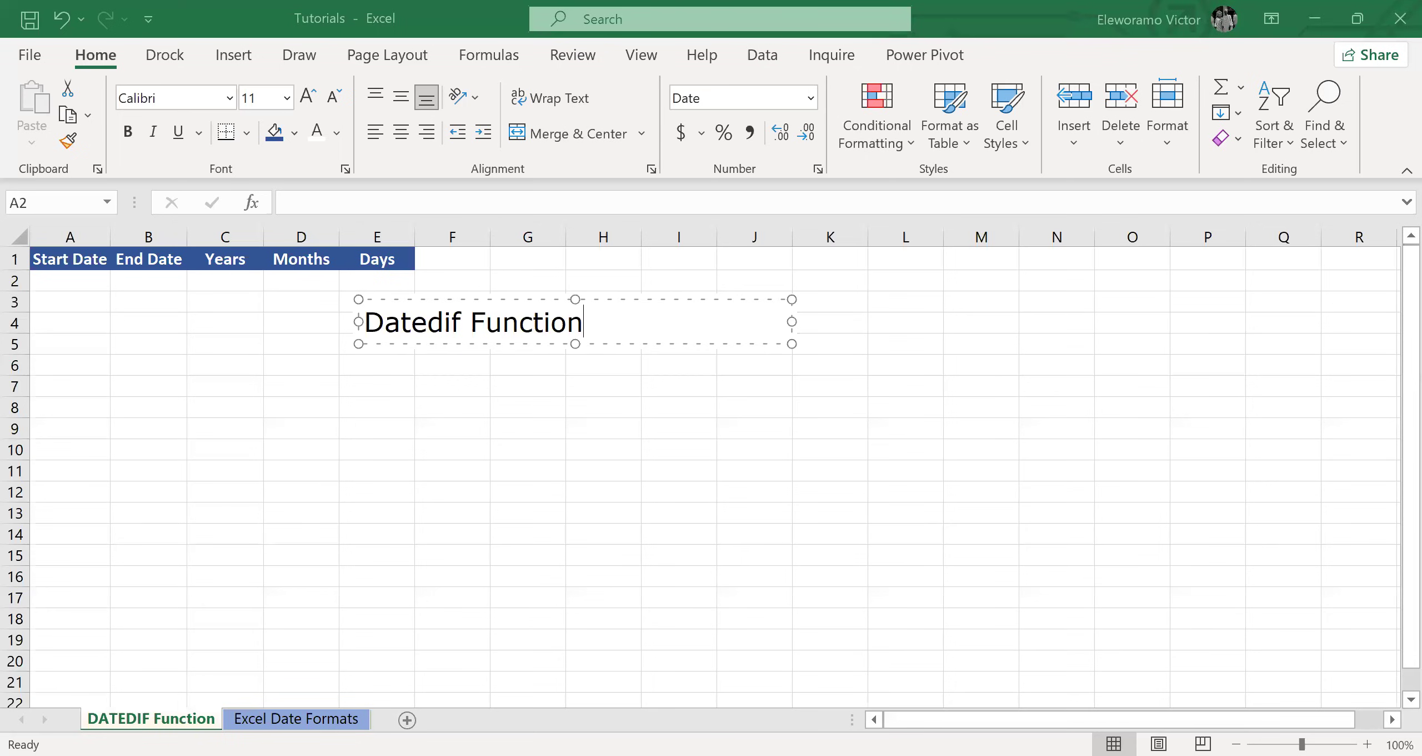
pyautogui.write(' is Ms Excel ')
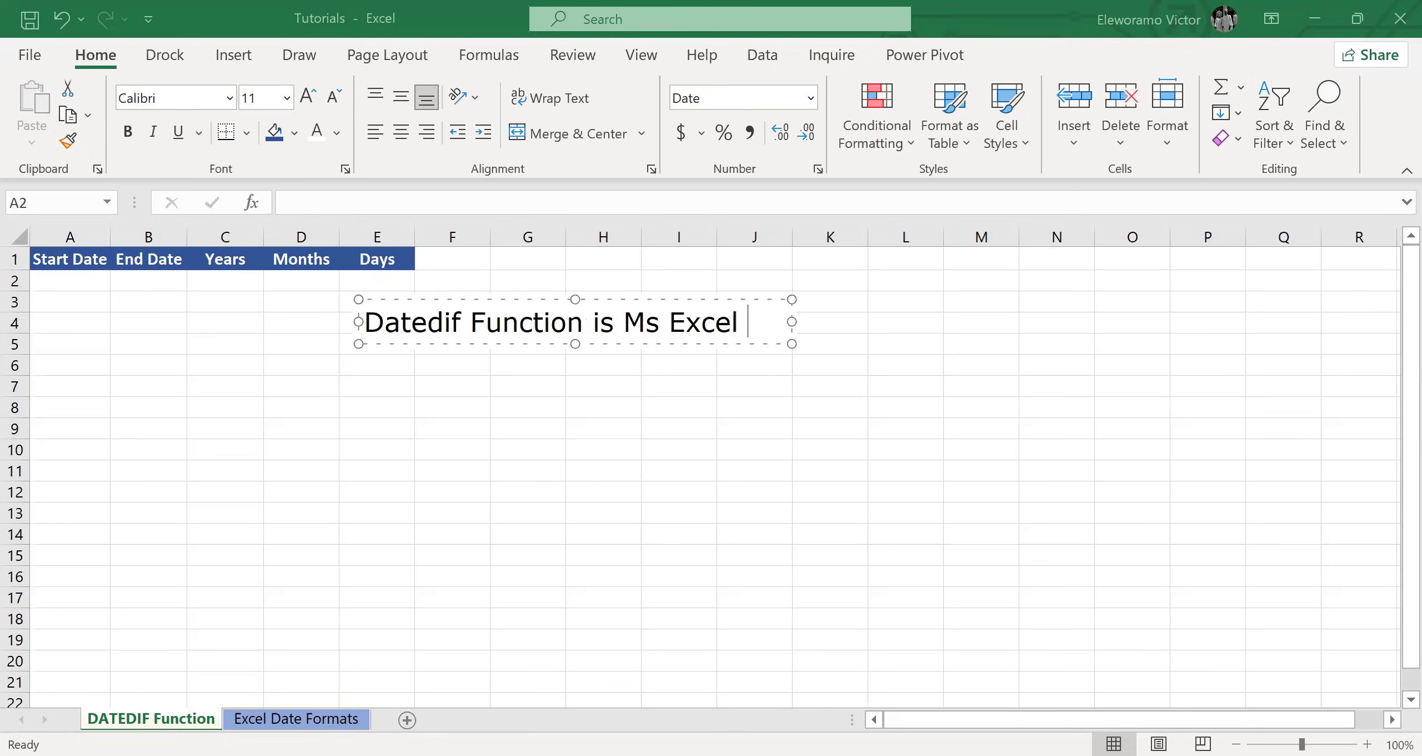
pyautogui.write('is used to calc')
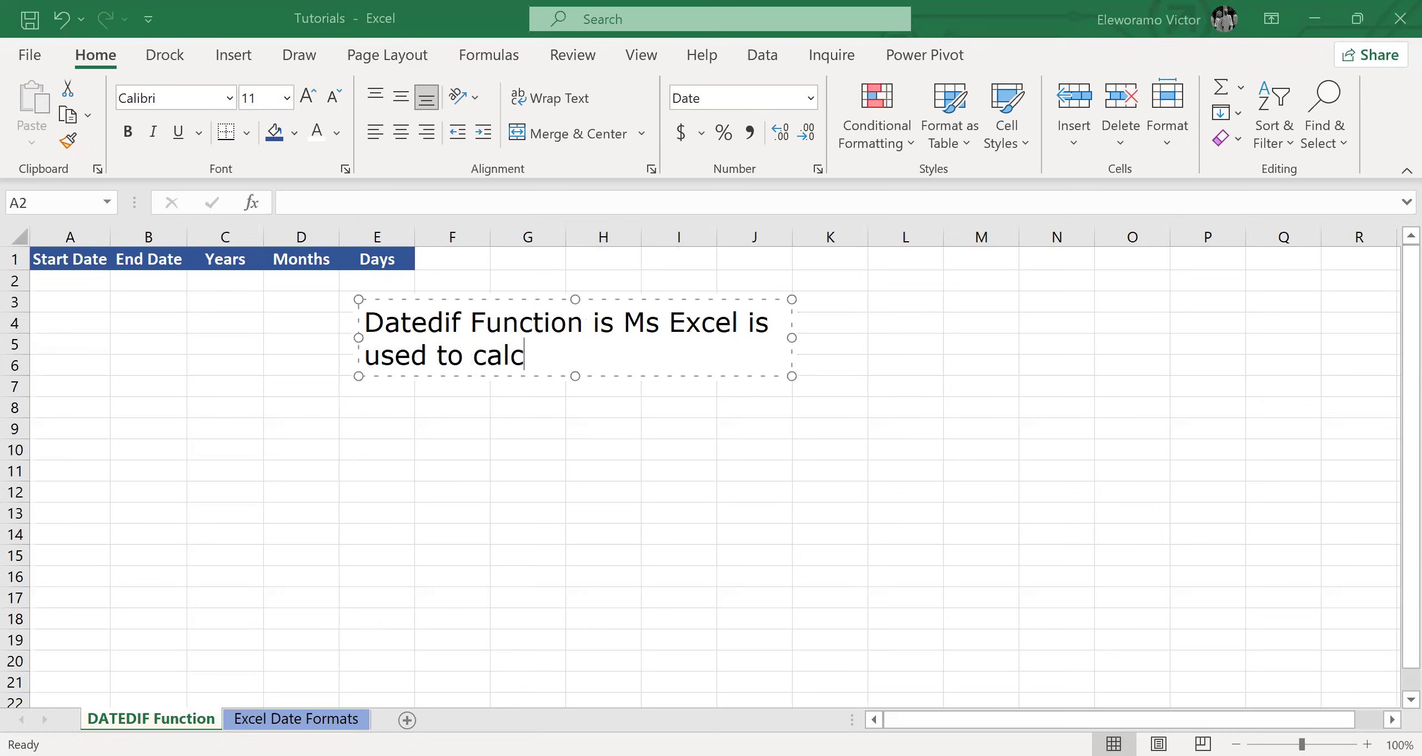
pyautogui.write('ulate the difference')
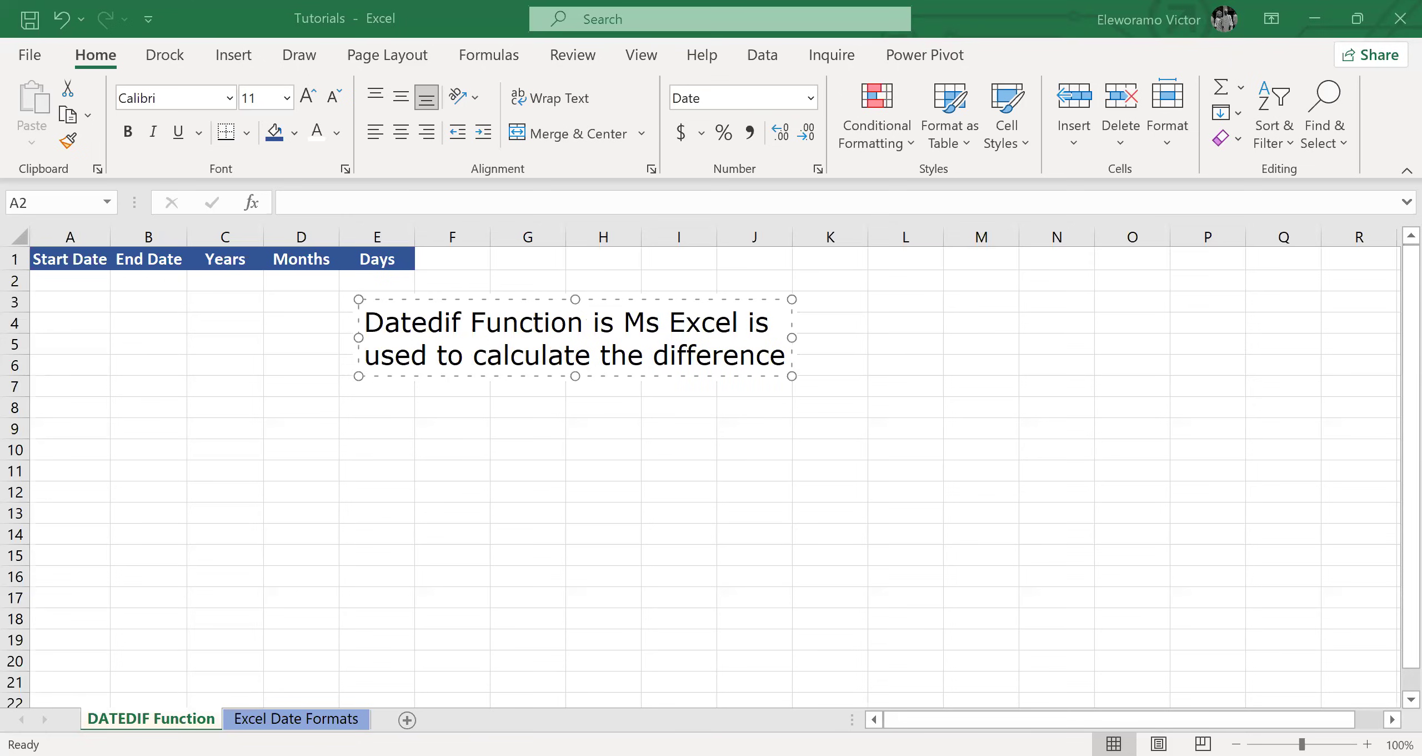
pyautogui.write(' between')
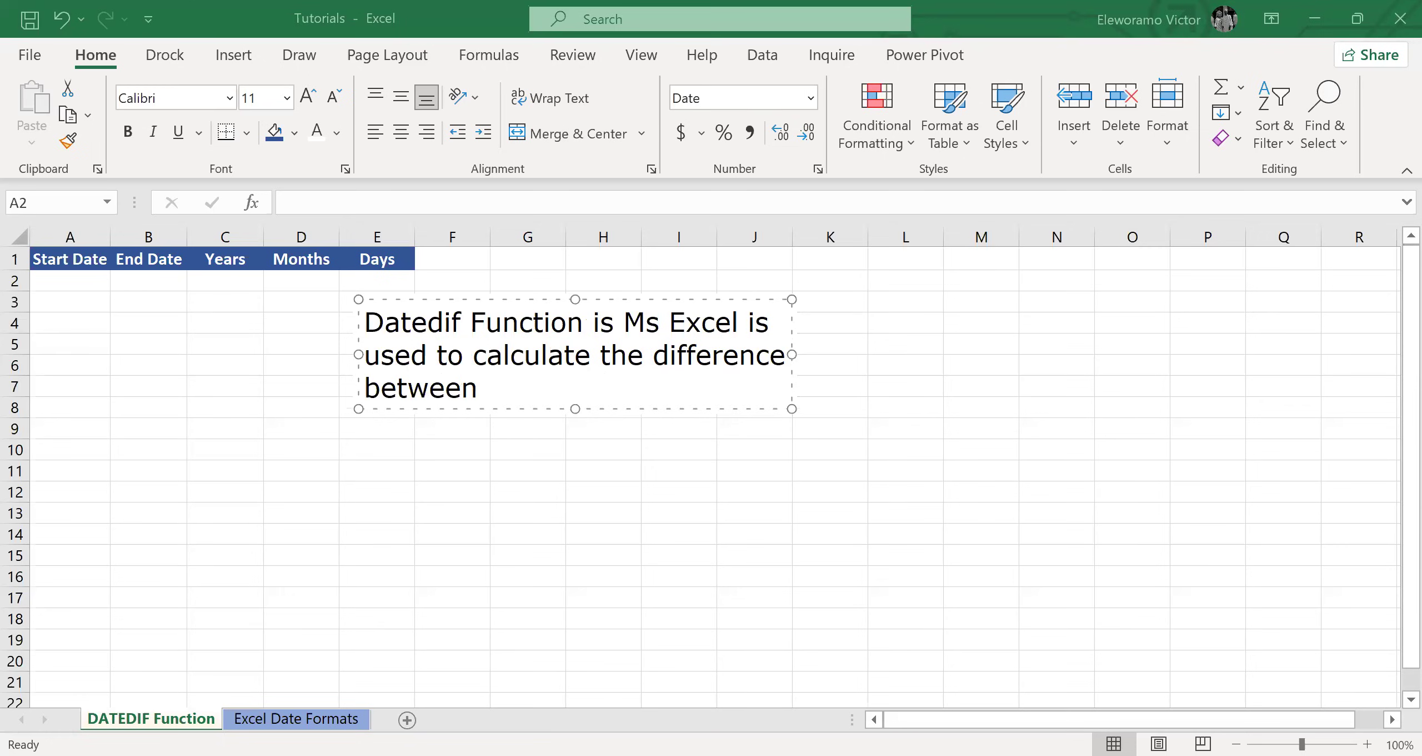
pyautogui.write(' two dates.')
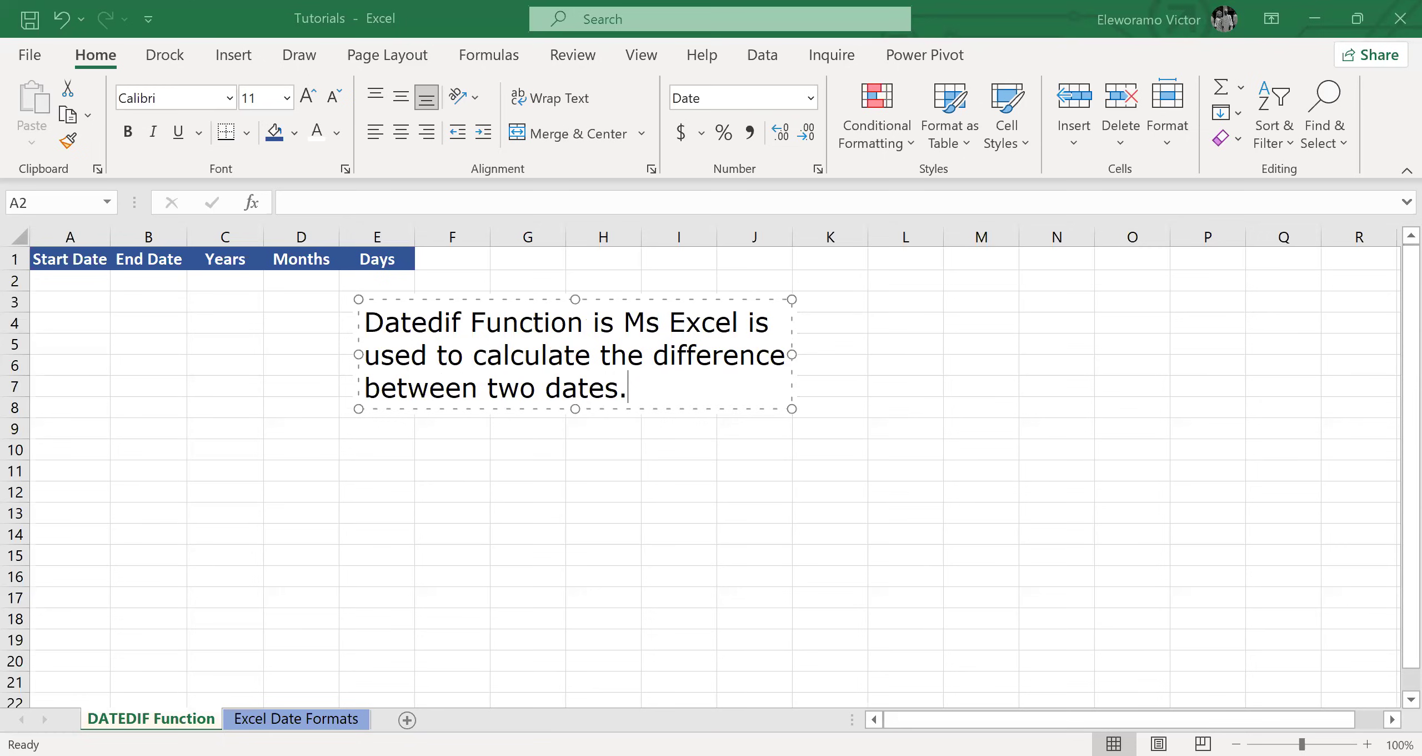
pyautogui.write(' It can return ')
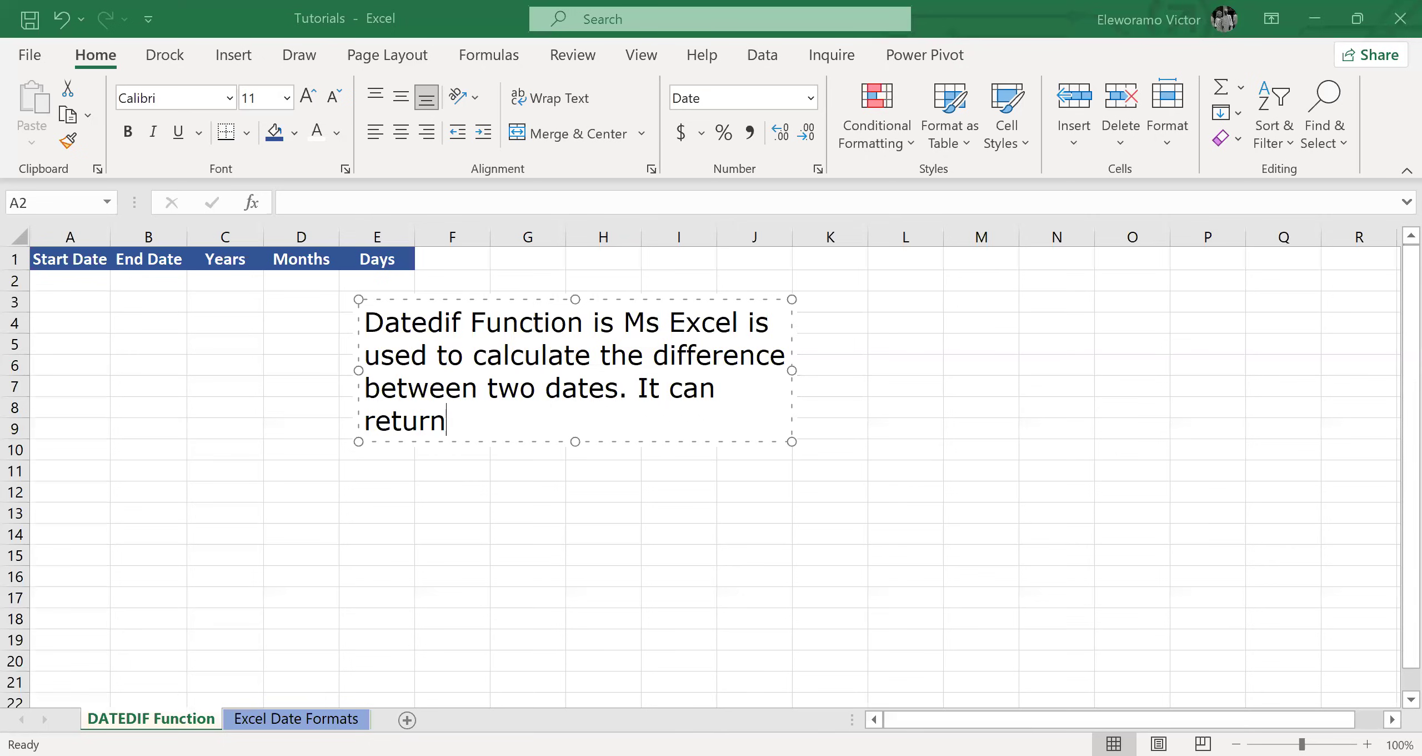
pyautogui.write('the dif')
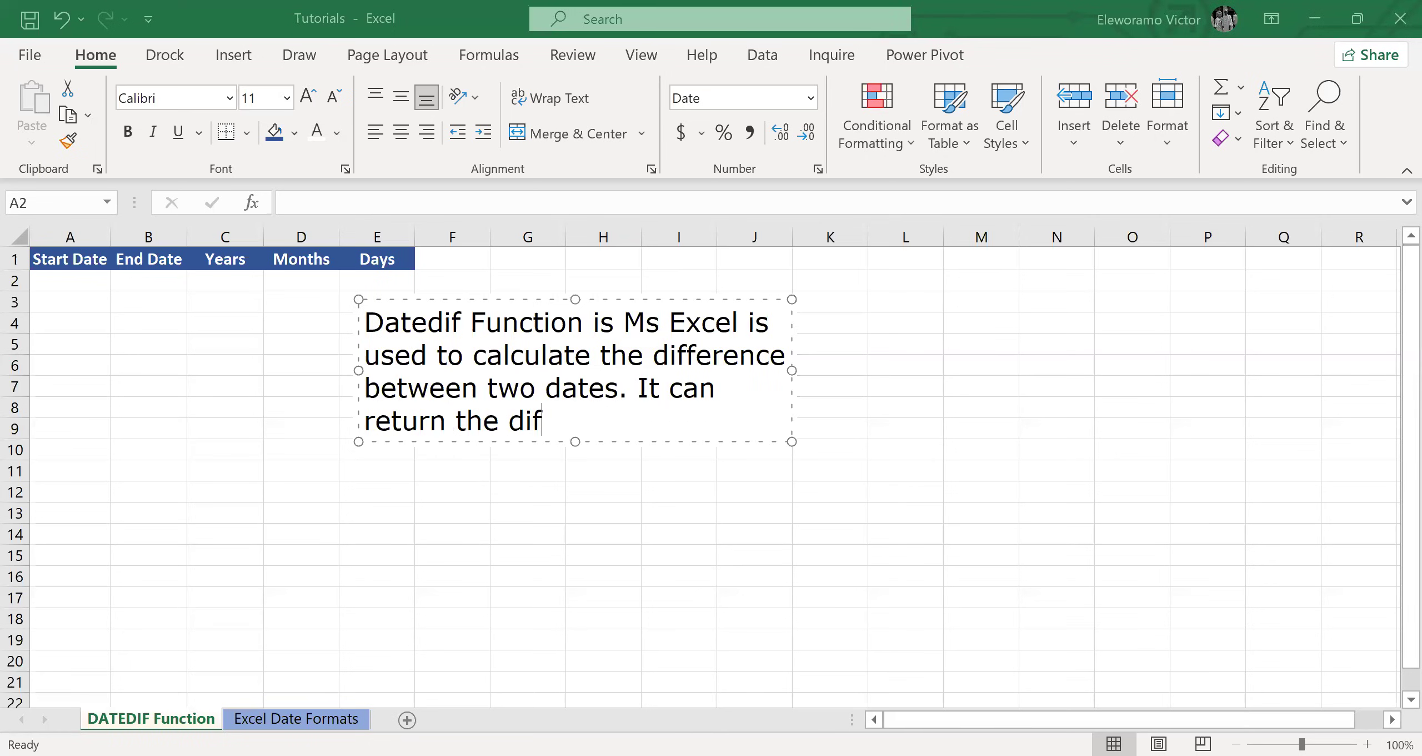
pyautogui.write('ference ')
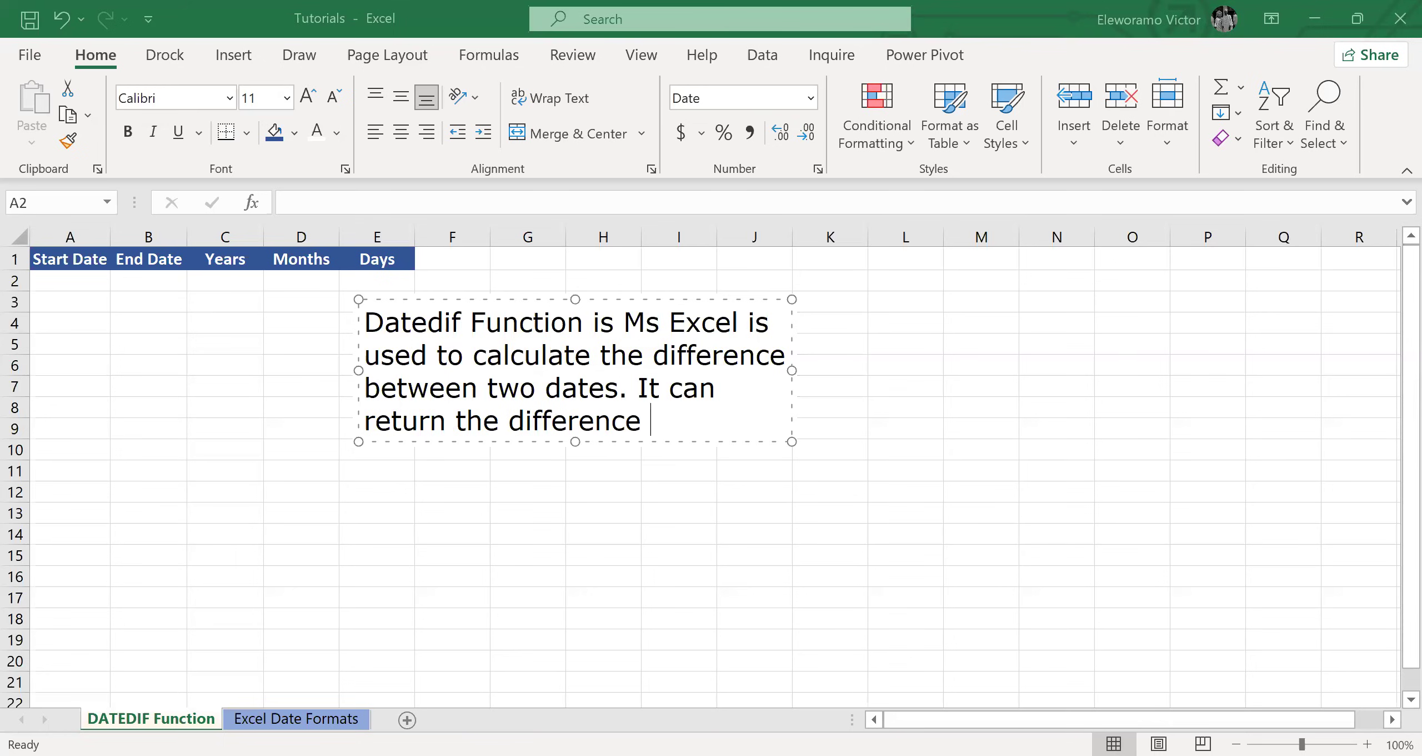
pyautogui.write('in years,')
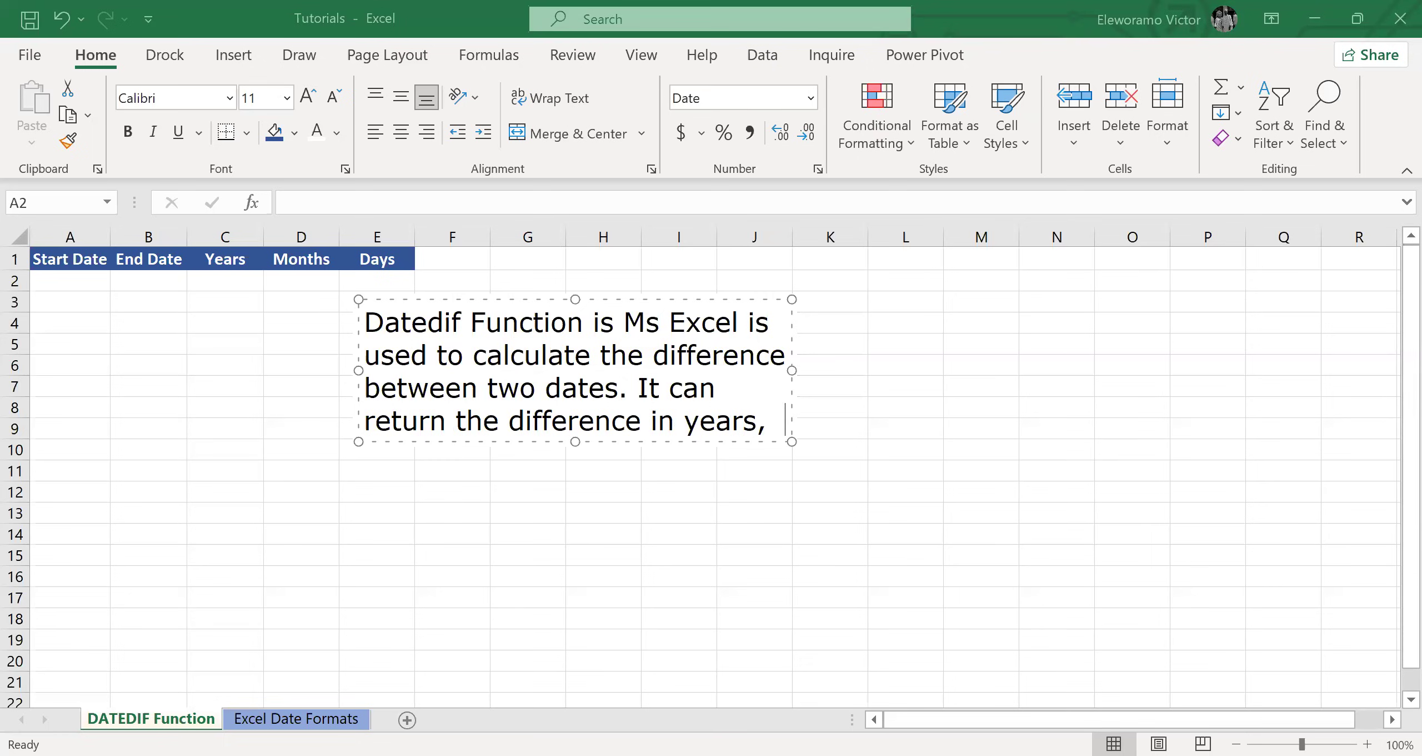
pyautogui.write('  mon')
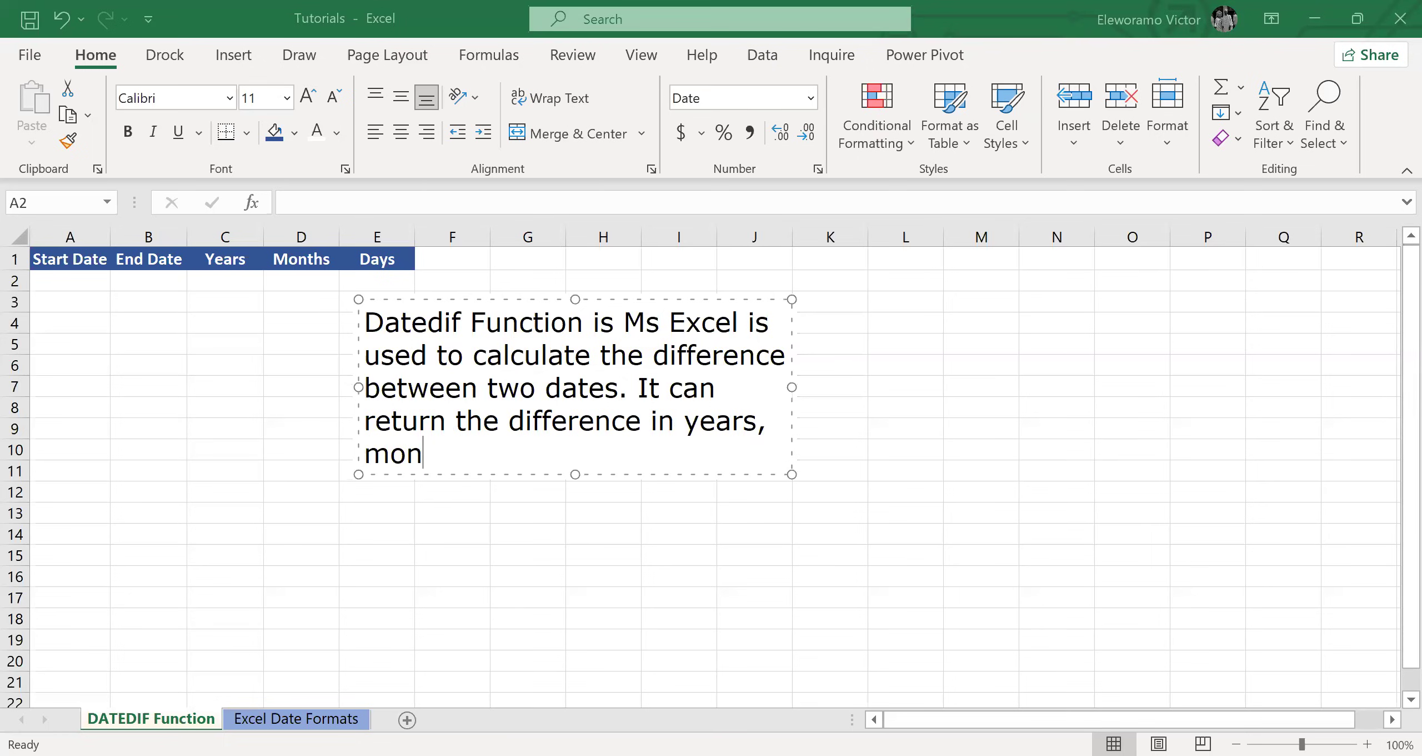
pyautogui.write('ths, or days.')
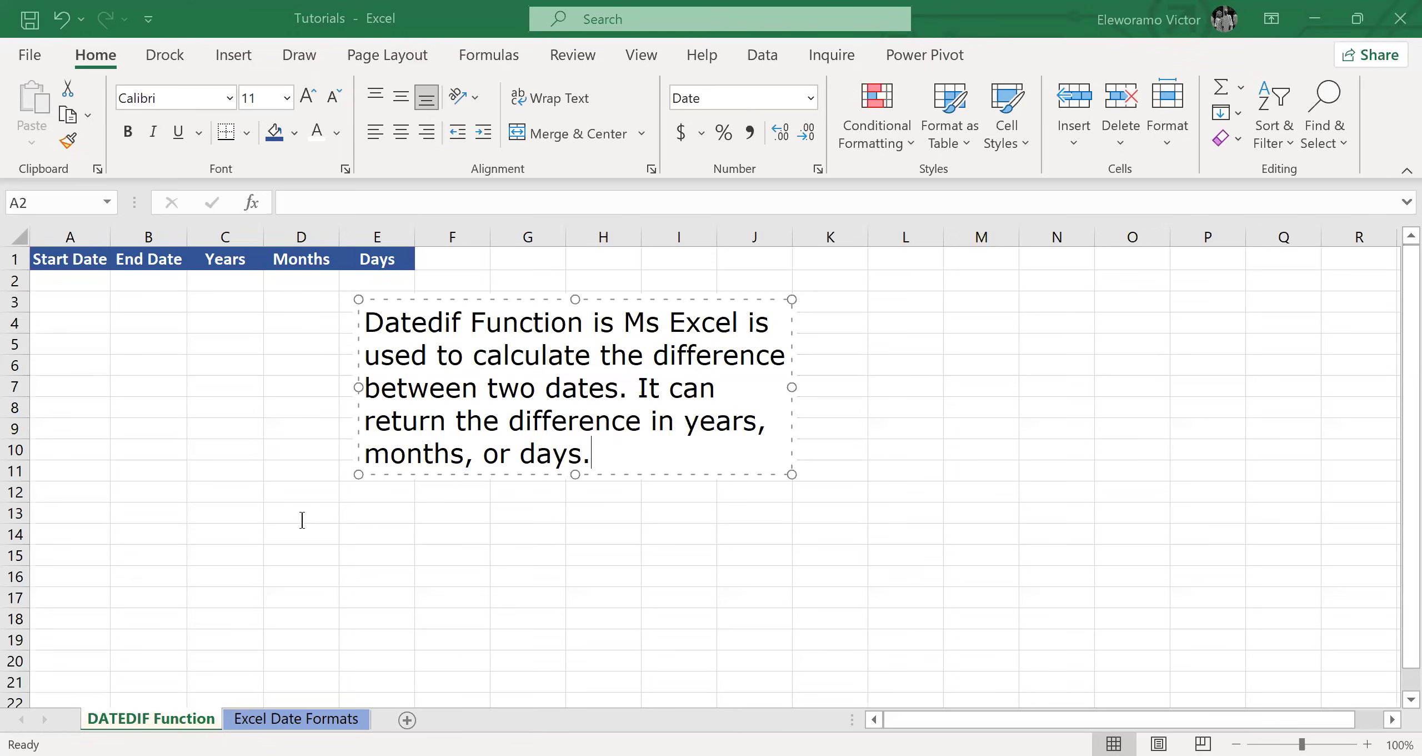
# Extend the text note with "It can return the difference in years, months, or days.".
pyautogui.click(91, 277)
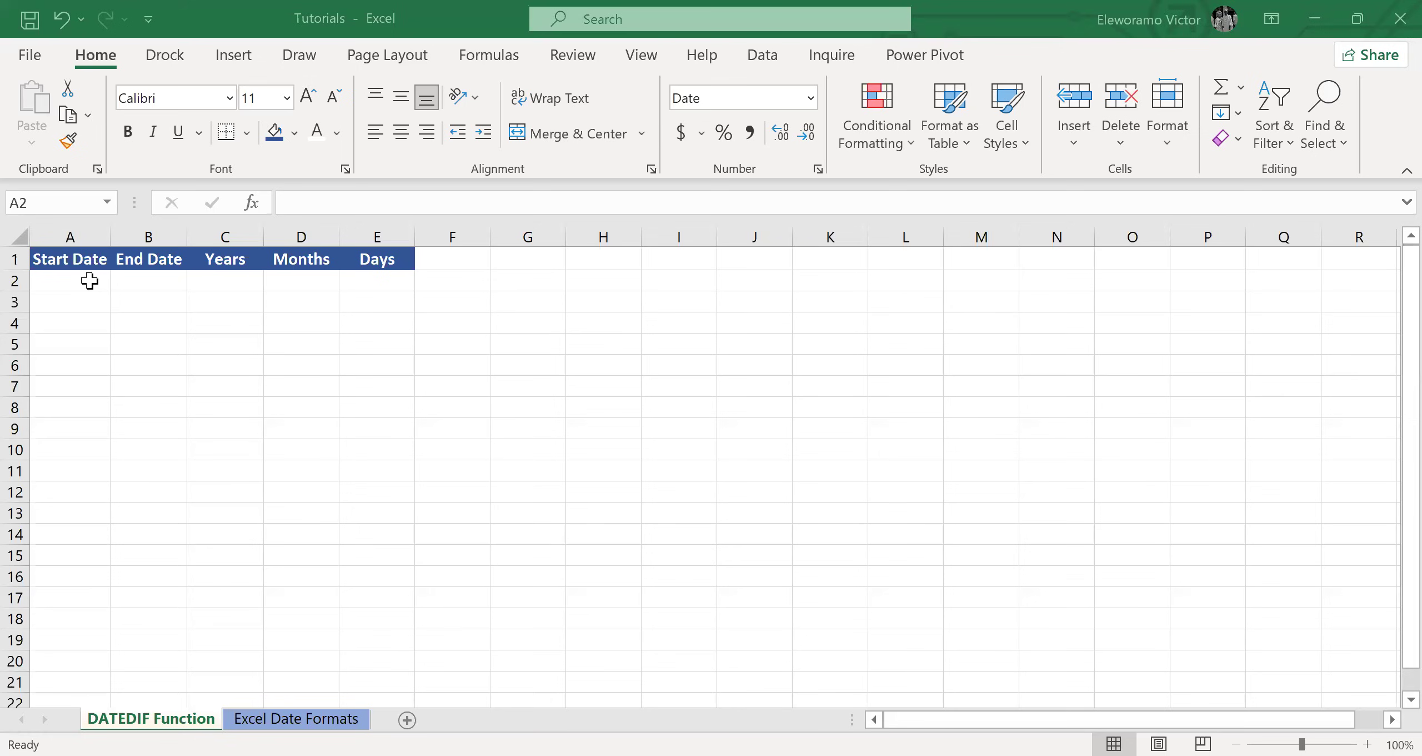
# Enter the start date 01/01/2000 in cell A2 and the end date 06/18/2026 in cell B2.
pyautogui.click(89, 280)
pyautogui.write('0')
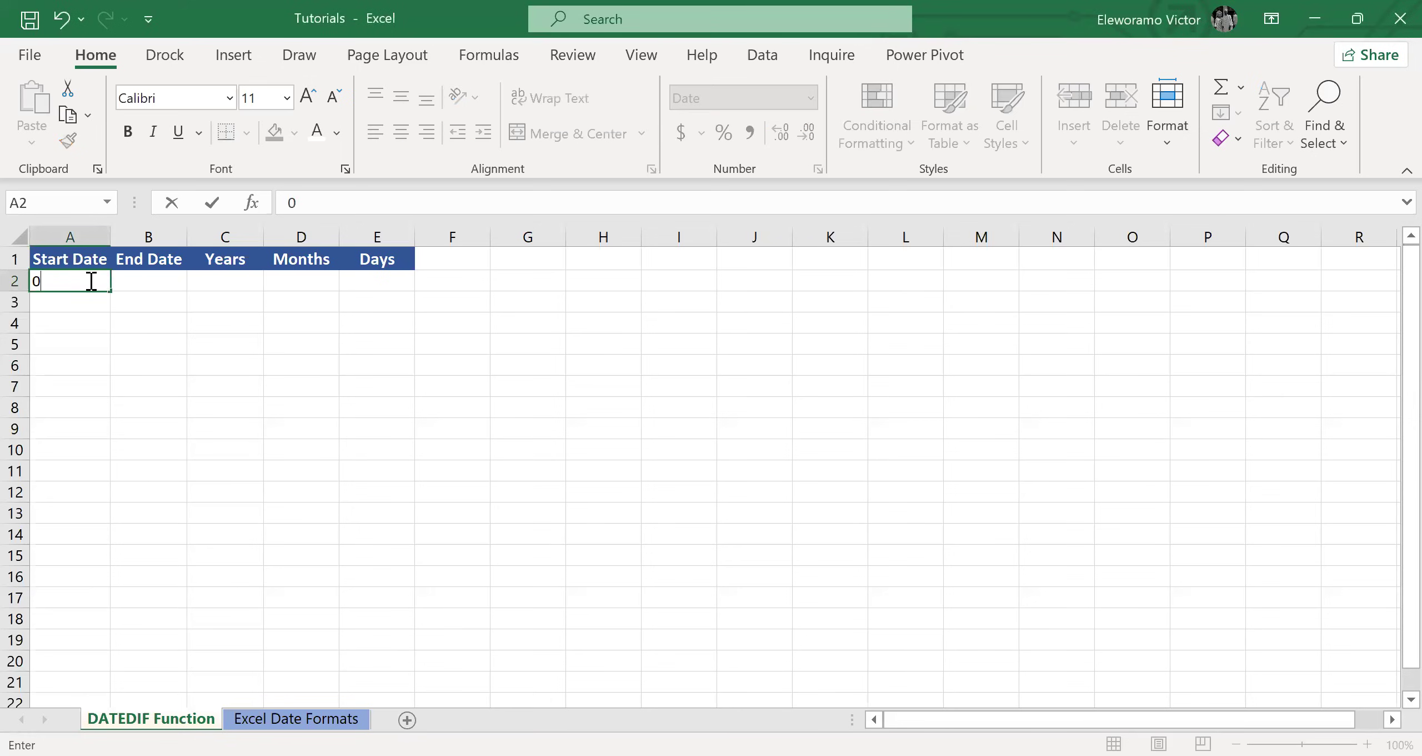
pyautogui.write('1/01/2000')
pyautogui.press('Tab')
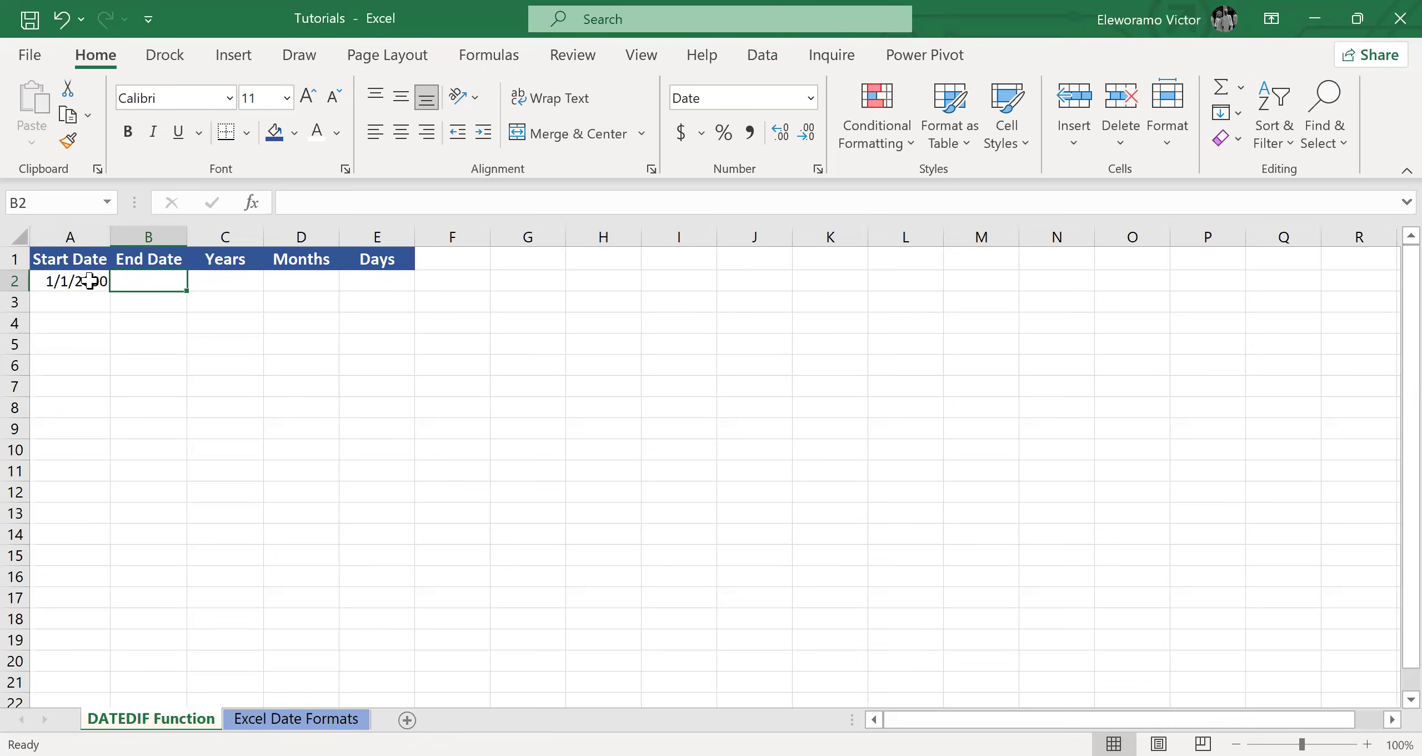
pyautogui.write('06/')
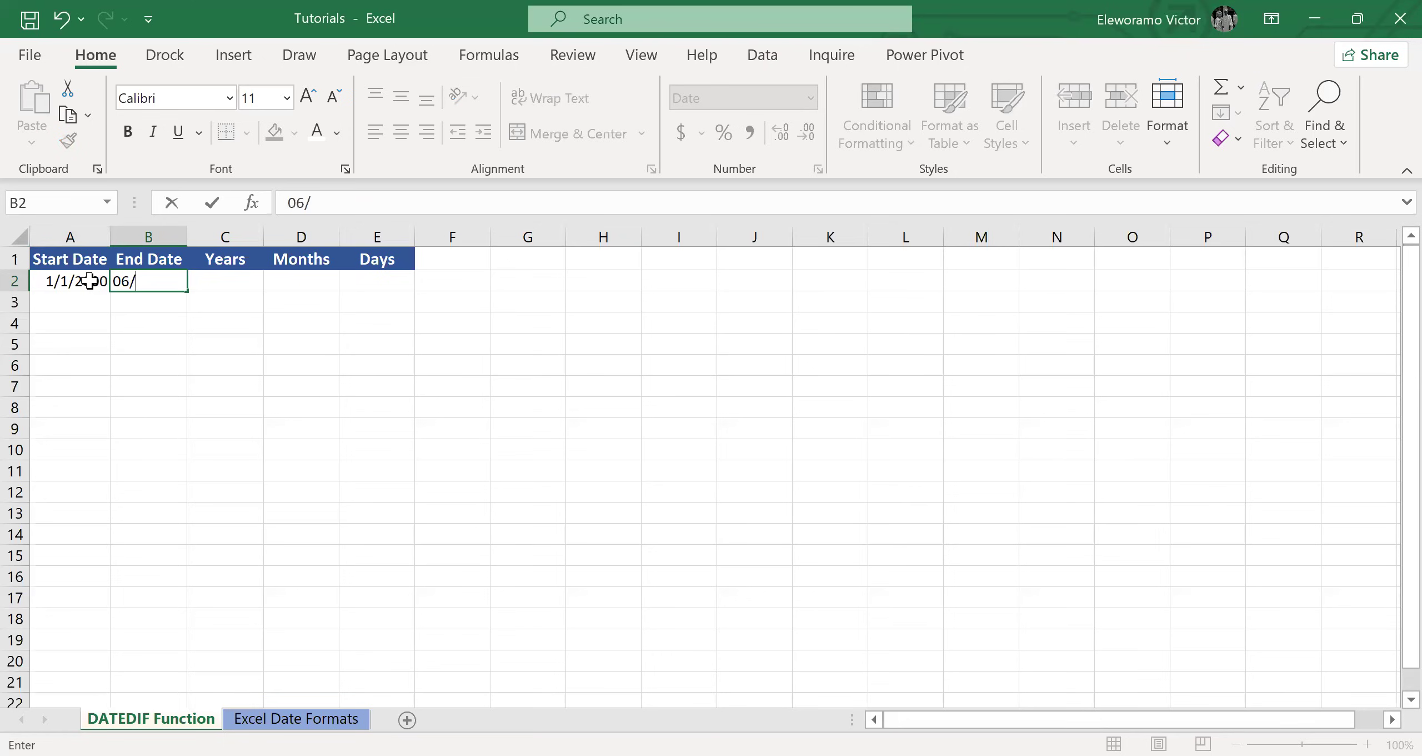
pyautogui.write('18/2026')
pyautogui.press('Tab')
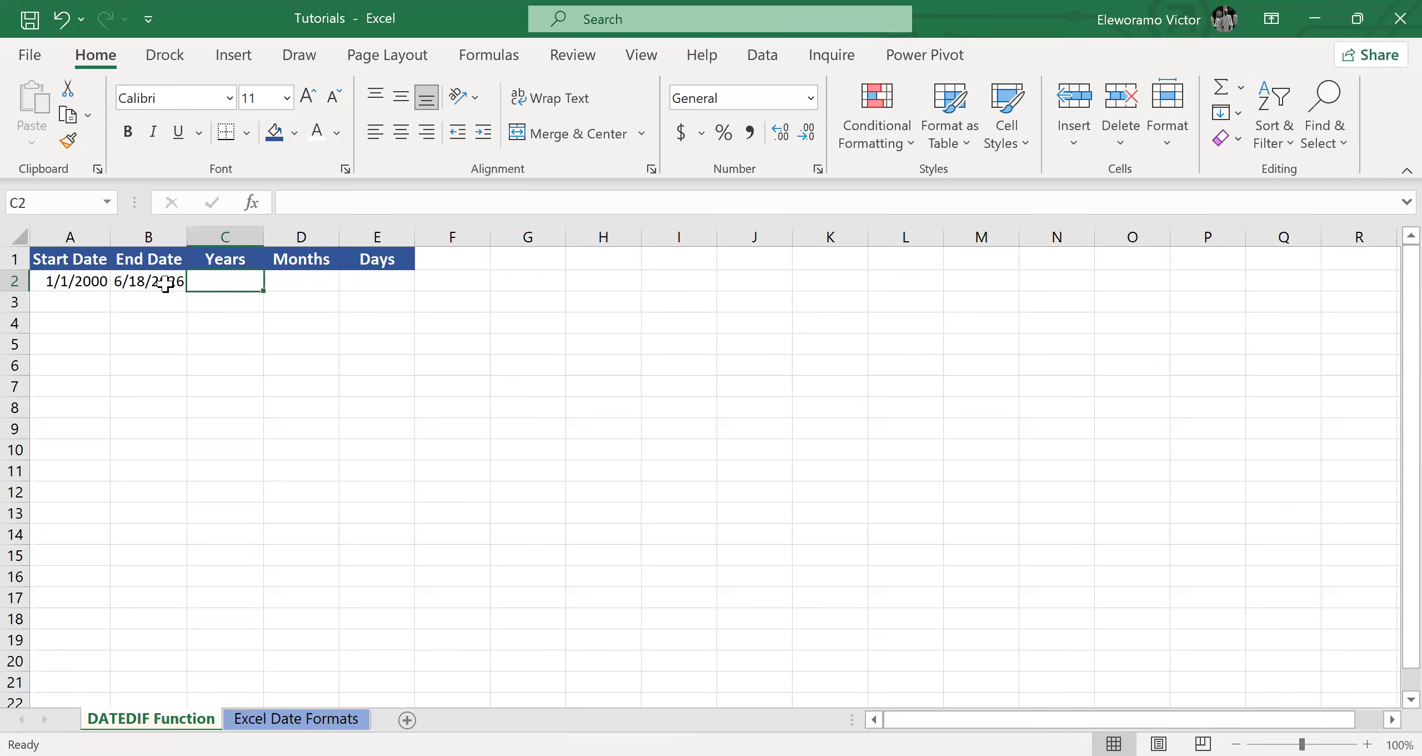
# Calculate the full years between the two dates in C2 with =DATEDIF(A2,B2,"Y").
pyautogui.write('=')
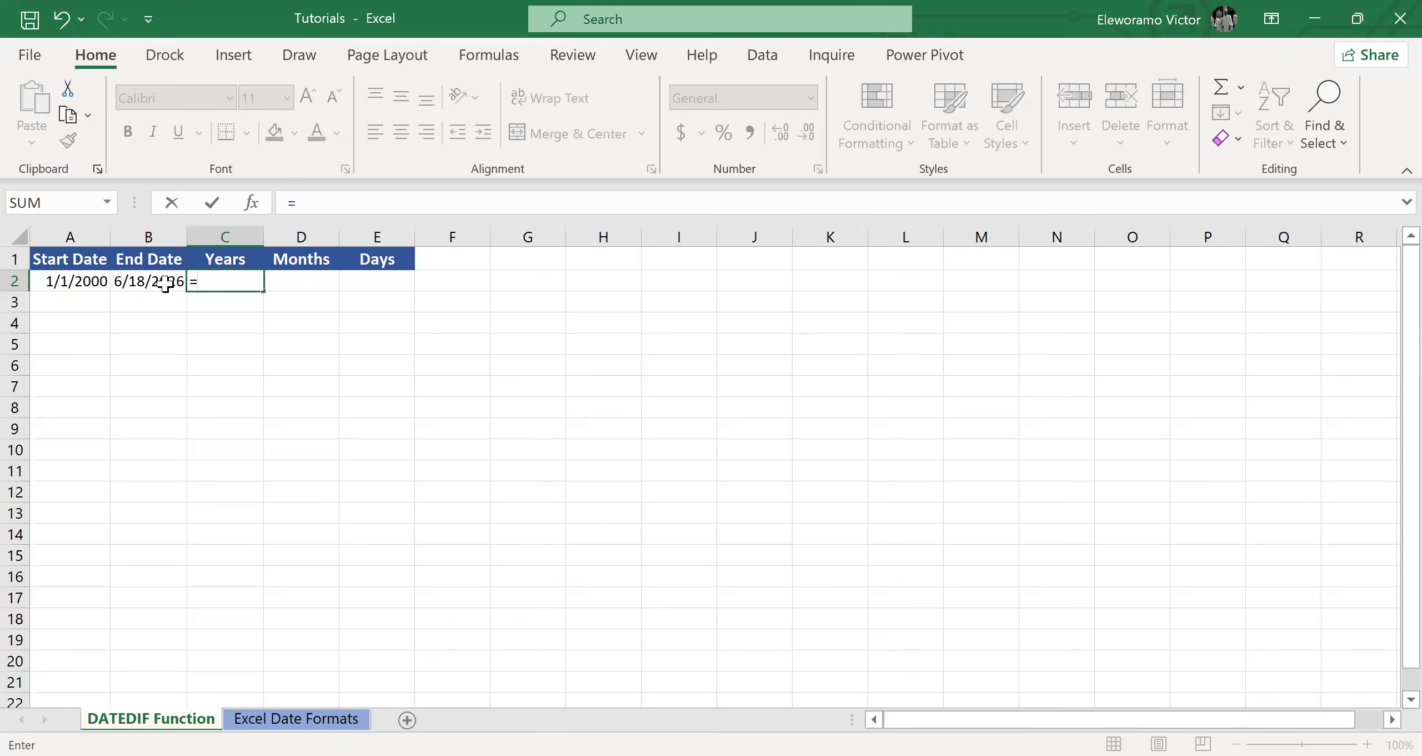
pyautogui.write('DATEDIF')
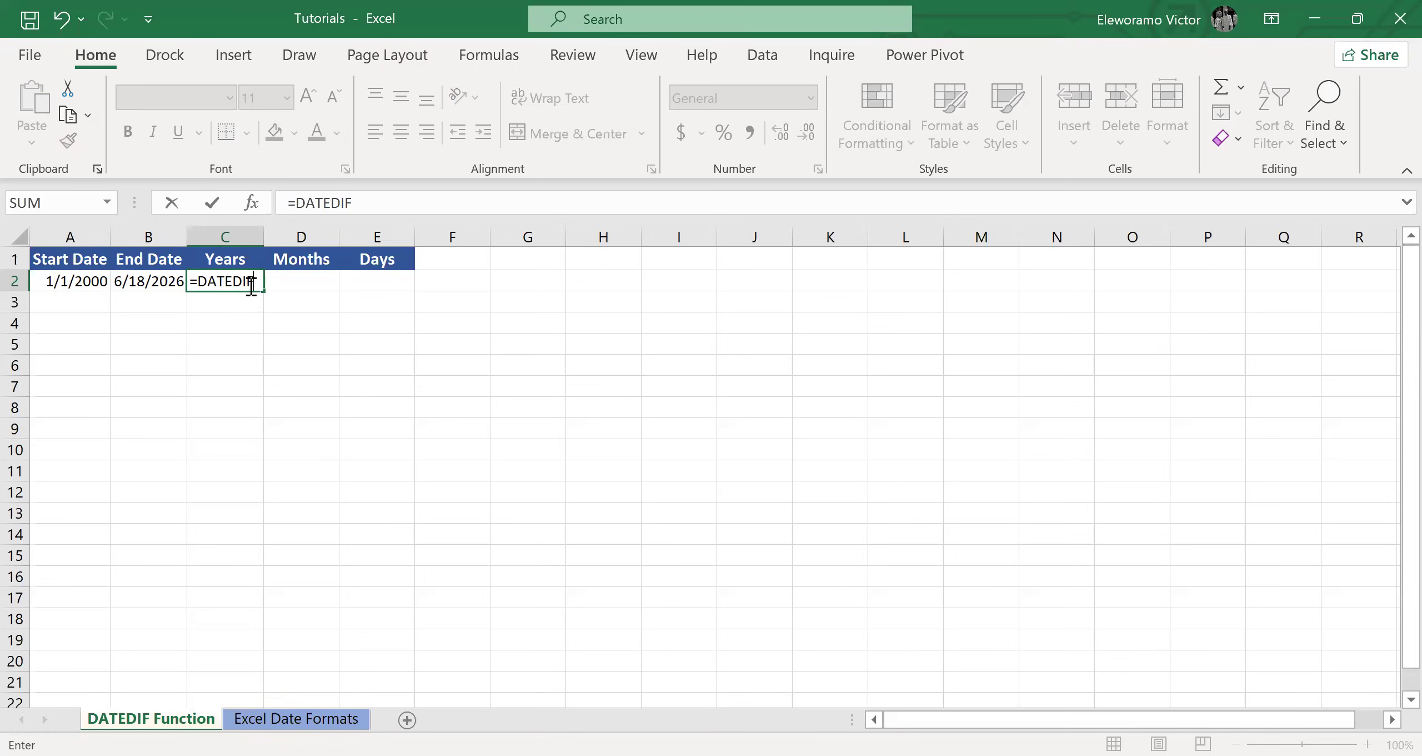
pyautogui.write('(')
pyautogui.click(81, 281)
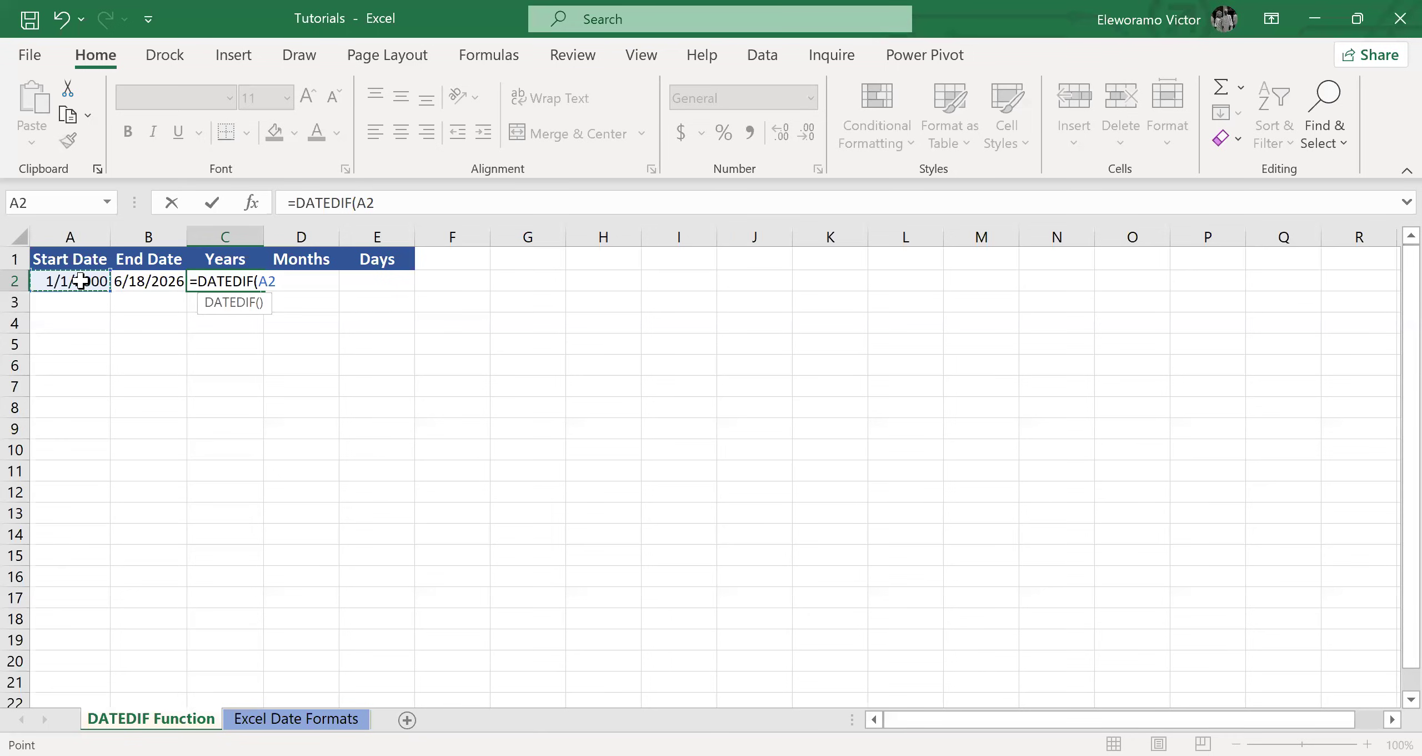
pyautogui.write(',')
pyautogui.click(153, 281)
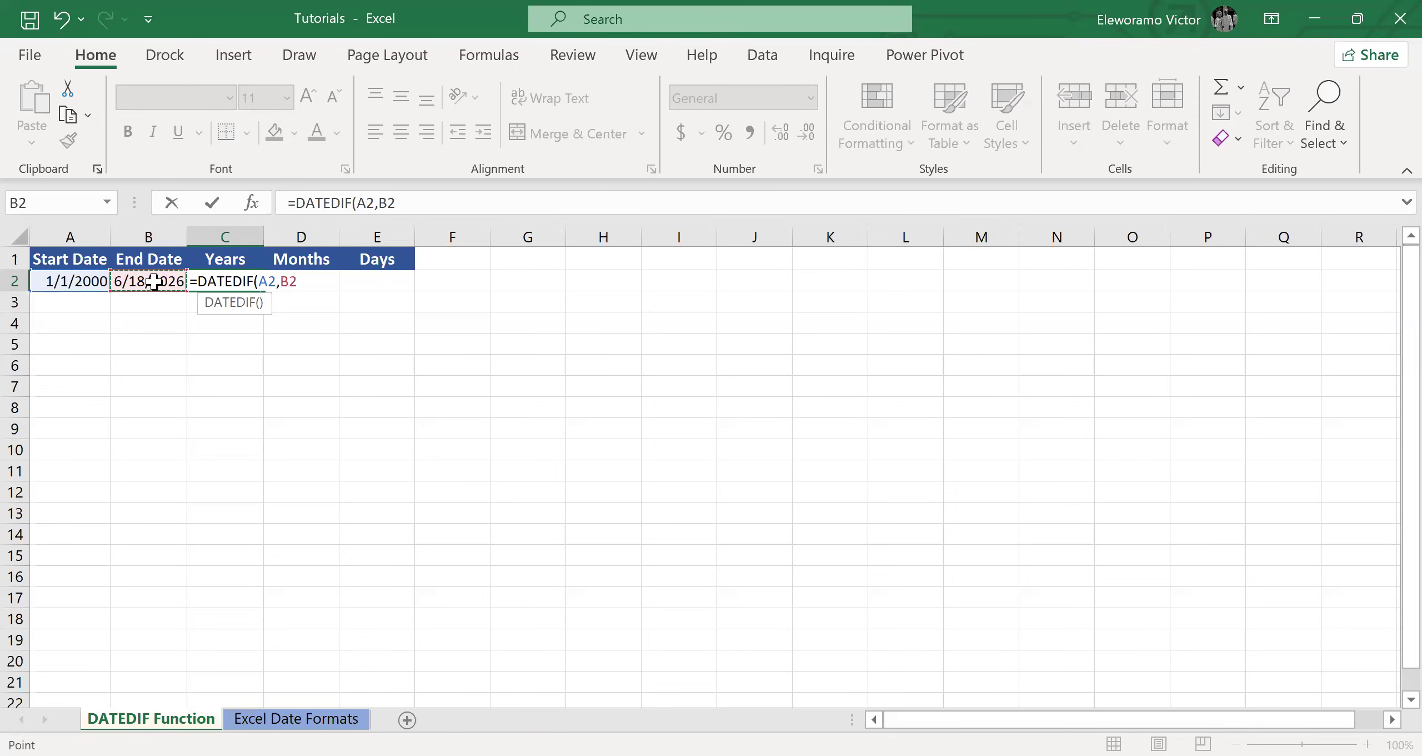
pyautogui.write(',')
pyautogui.write('"Y")')
pyautogui.press('Return')
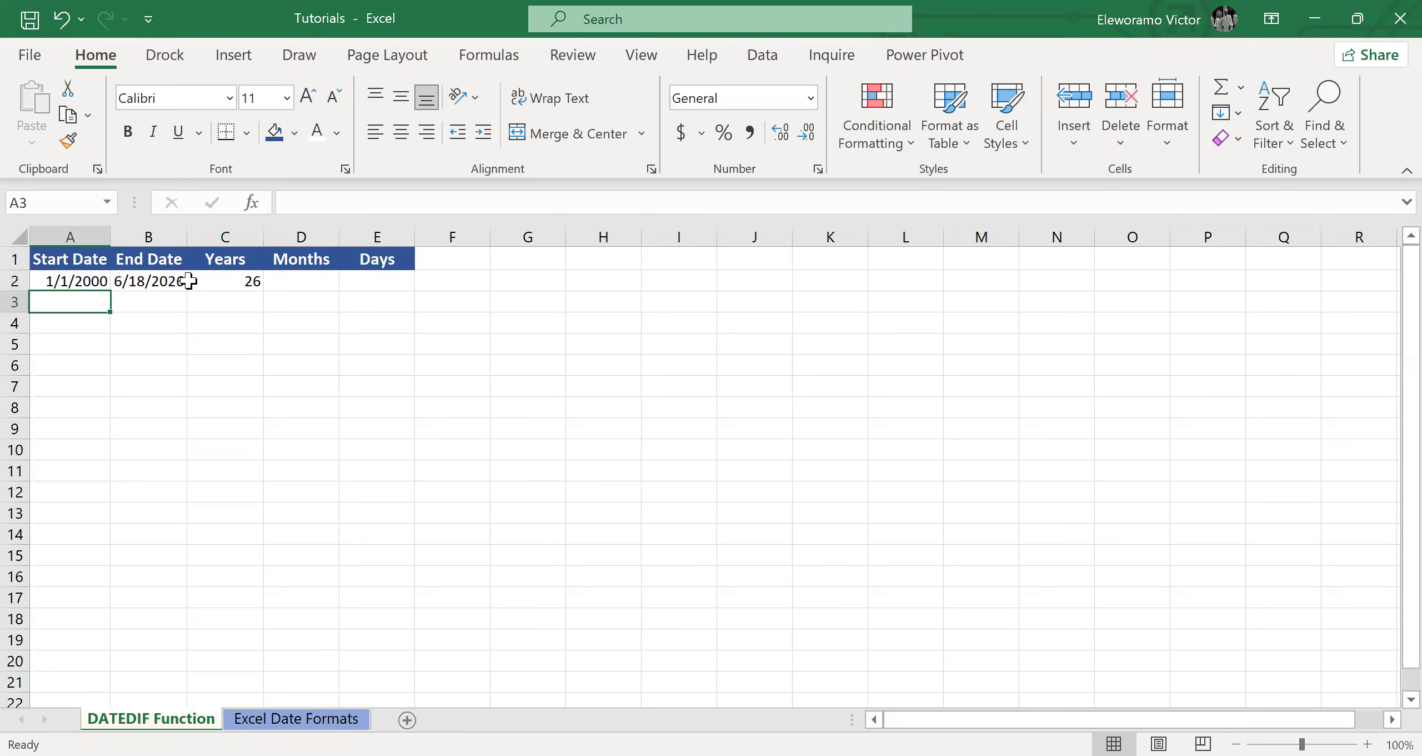
# Calculate the full months between the two dates in D2 with =DATEDIF(A2,B2,"M").
pyautogui.click(296, 282)
pyautogui.write('=')
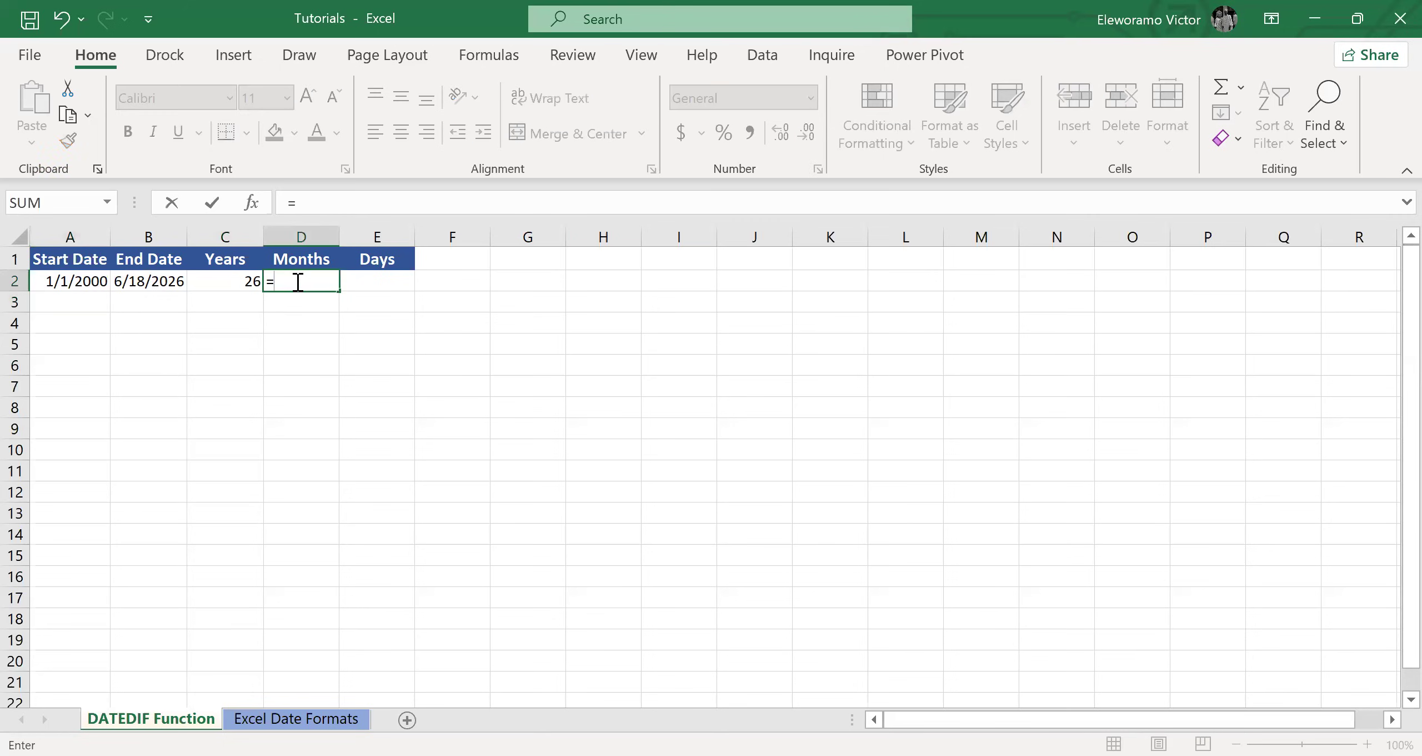
pyautogui.write('DATEDIF')
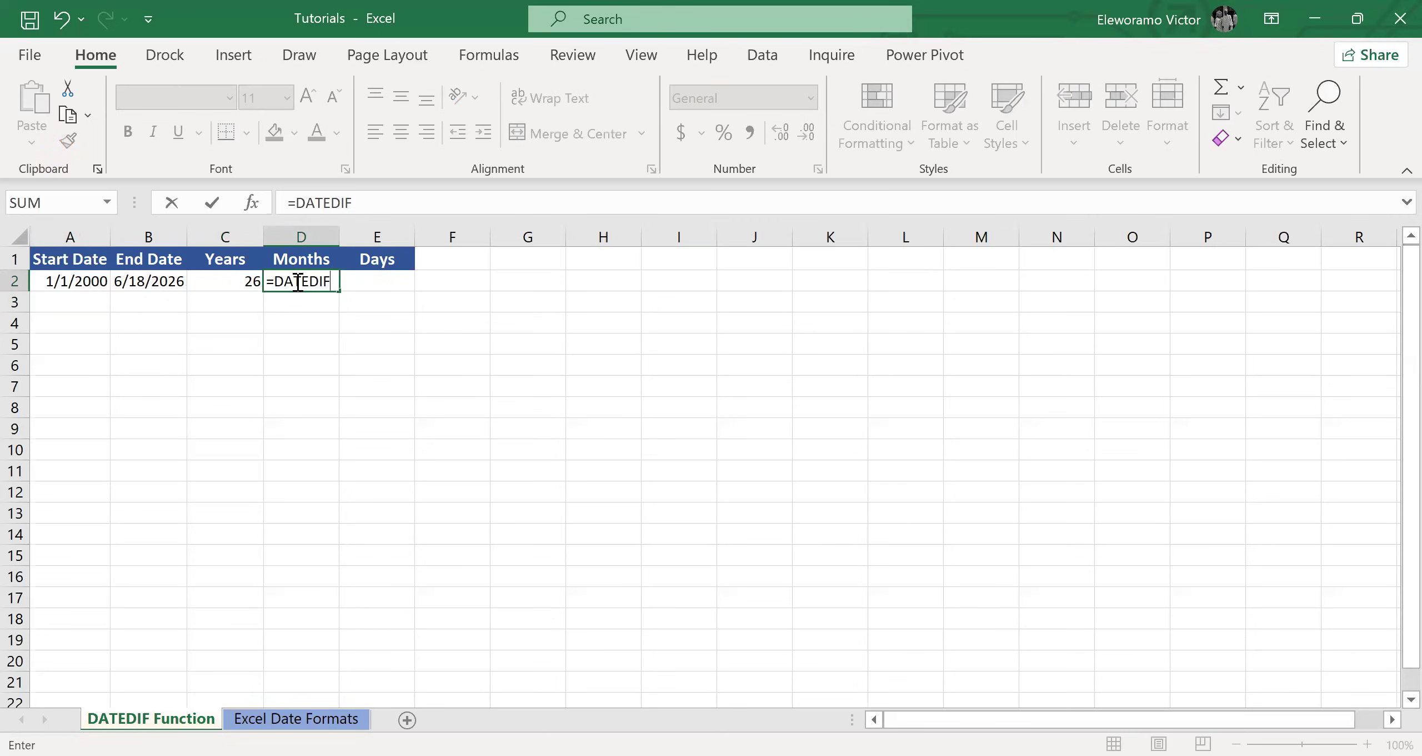
pyautogui.write('(')
pyautogui.click(89, 282)
pyautogui.write(',')
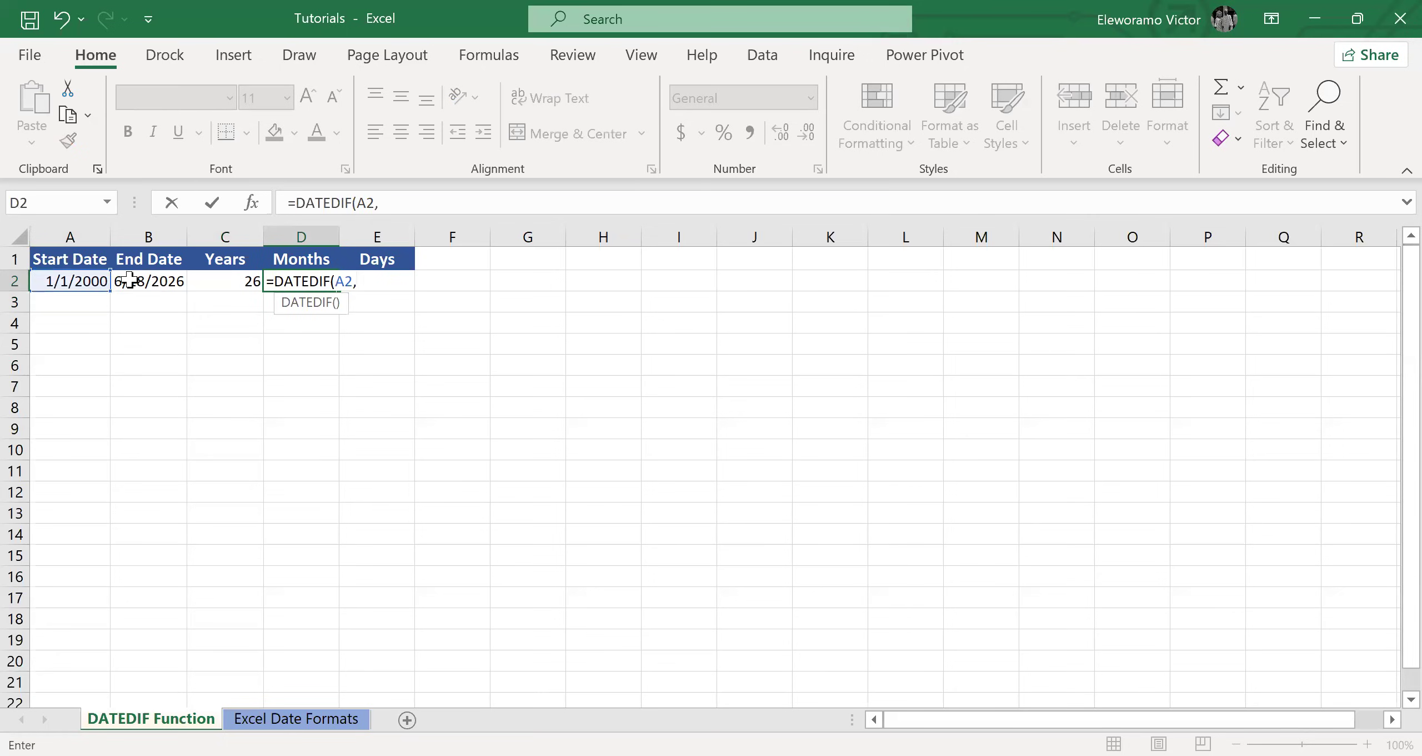
pyautogui.click(129, 279)
pyautogui.write(',')
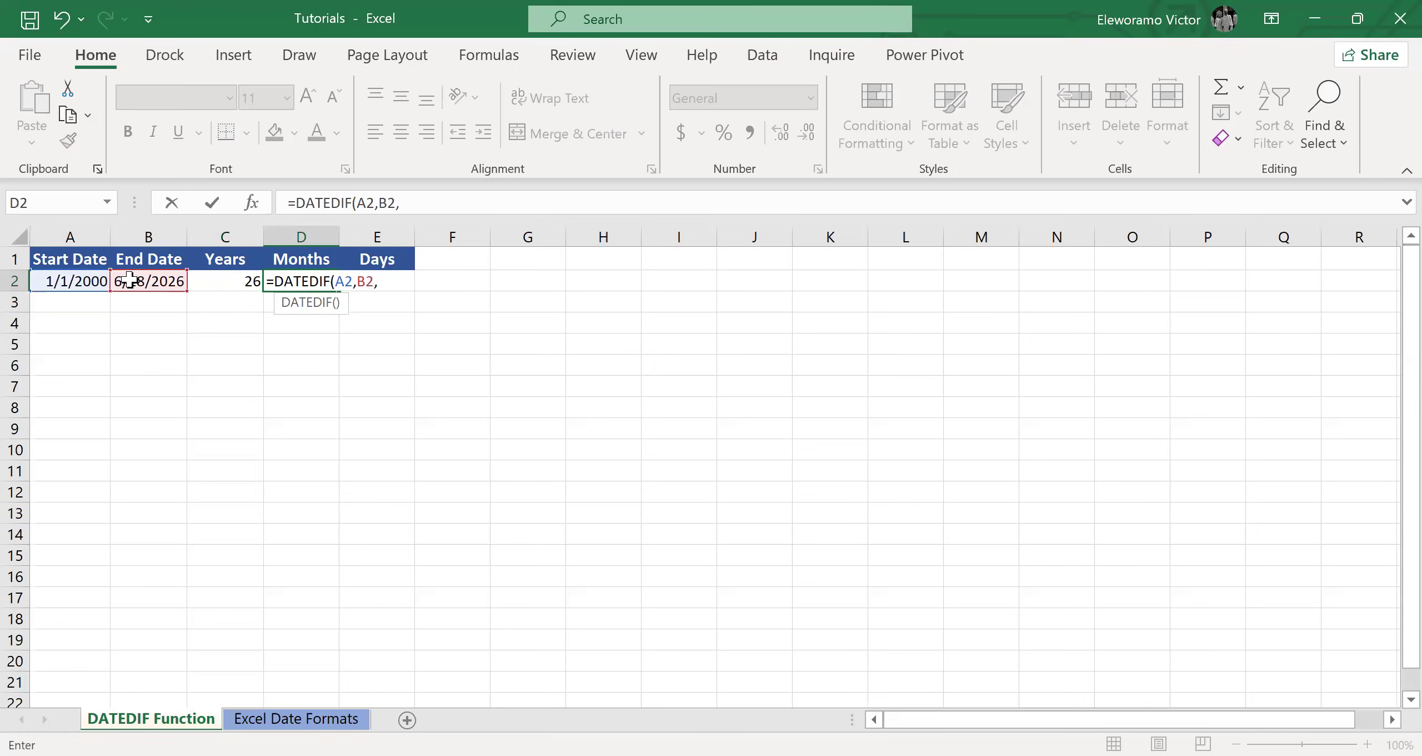
pyautogui.write('"M")')
pyautogui.press('Return')
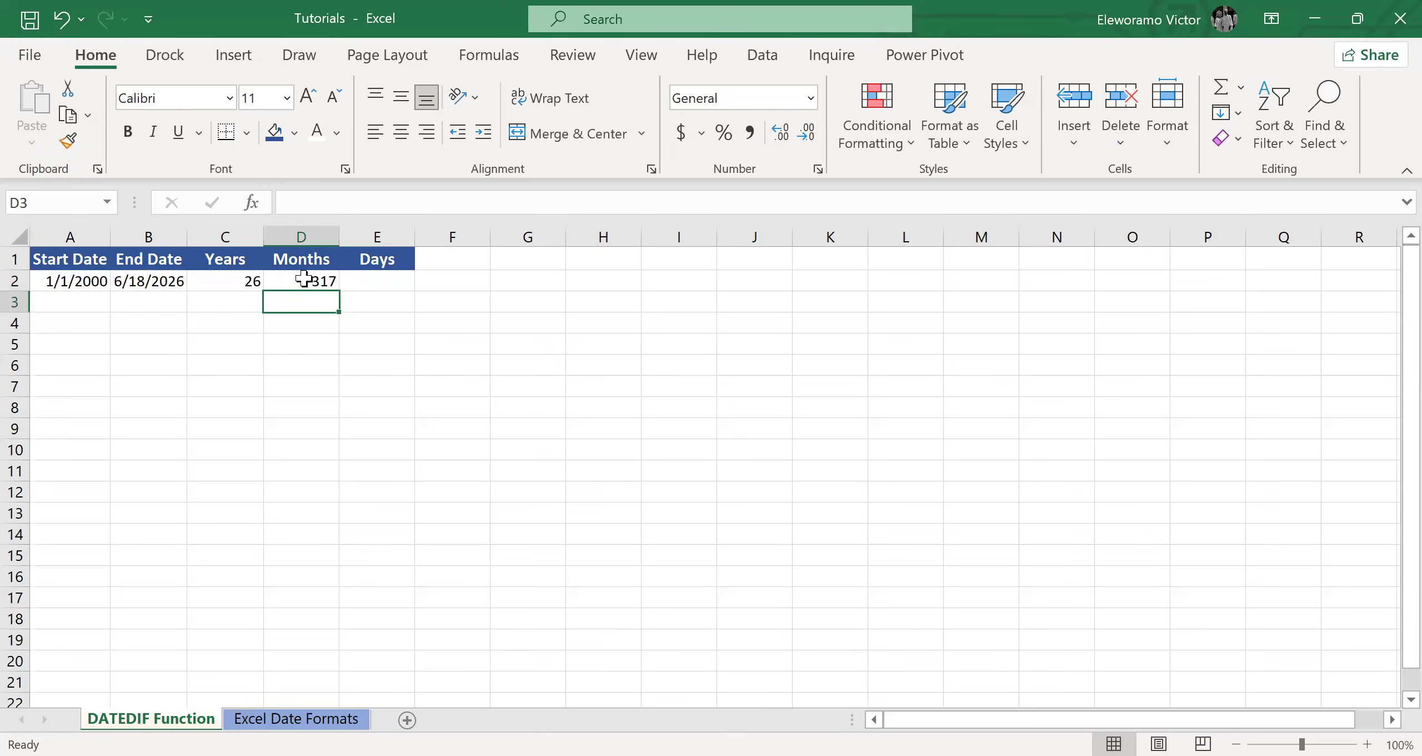
# Calculate the total days between the two dates in E2 with =DATEDIF(A2,B2,"D").
pyautogui.click(370, 284)
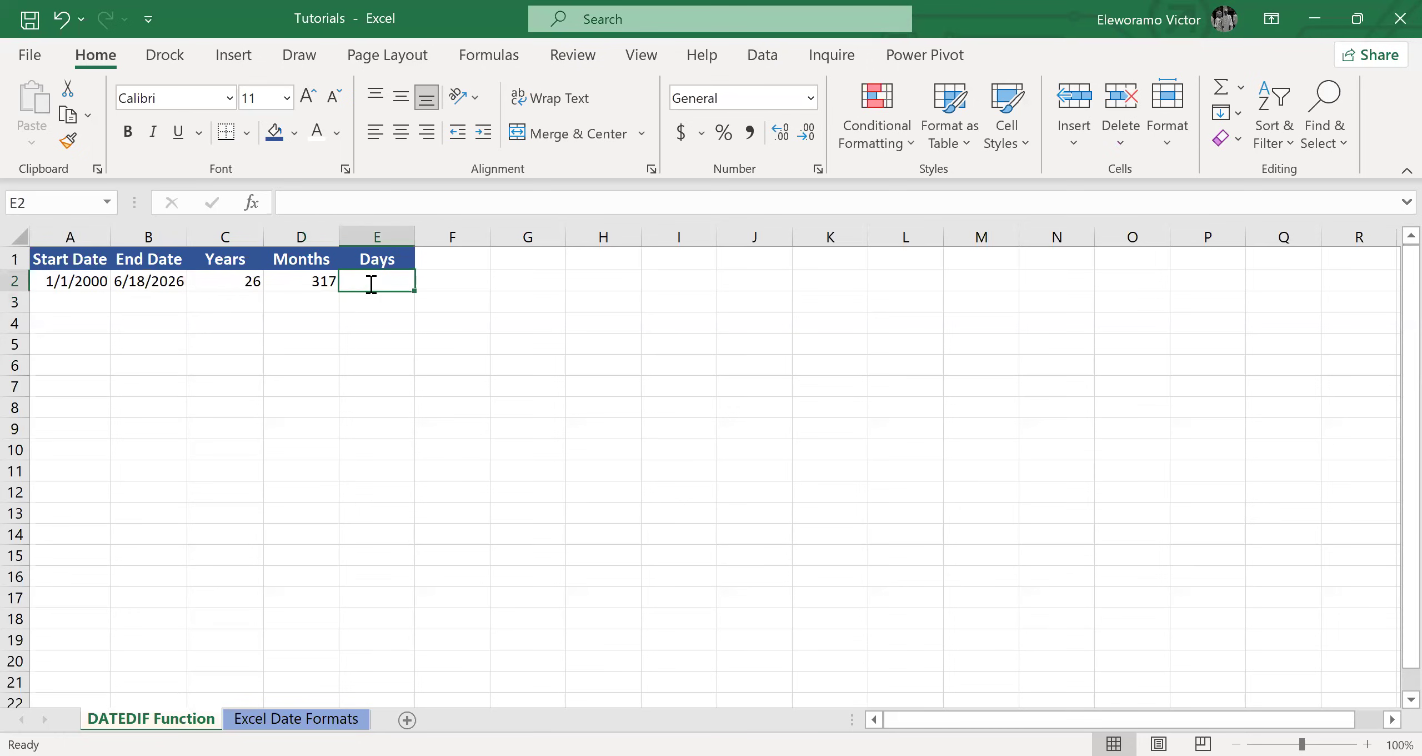
pyautogui.write('=D')
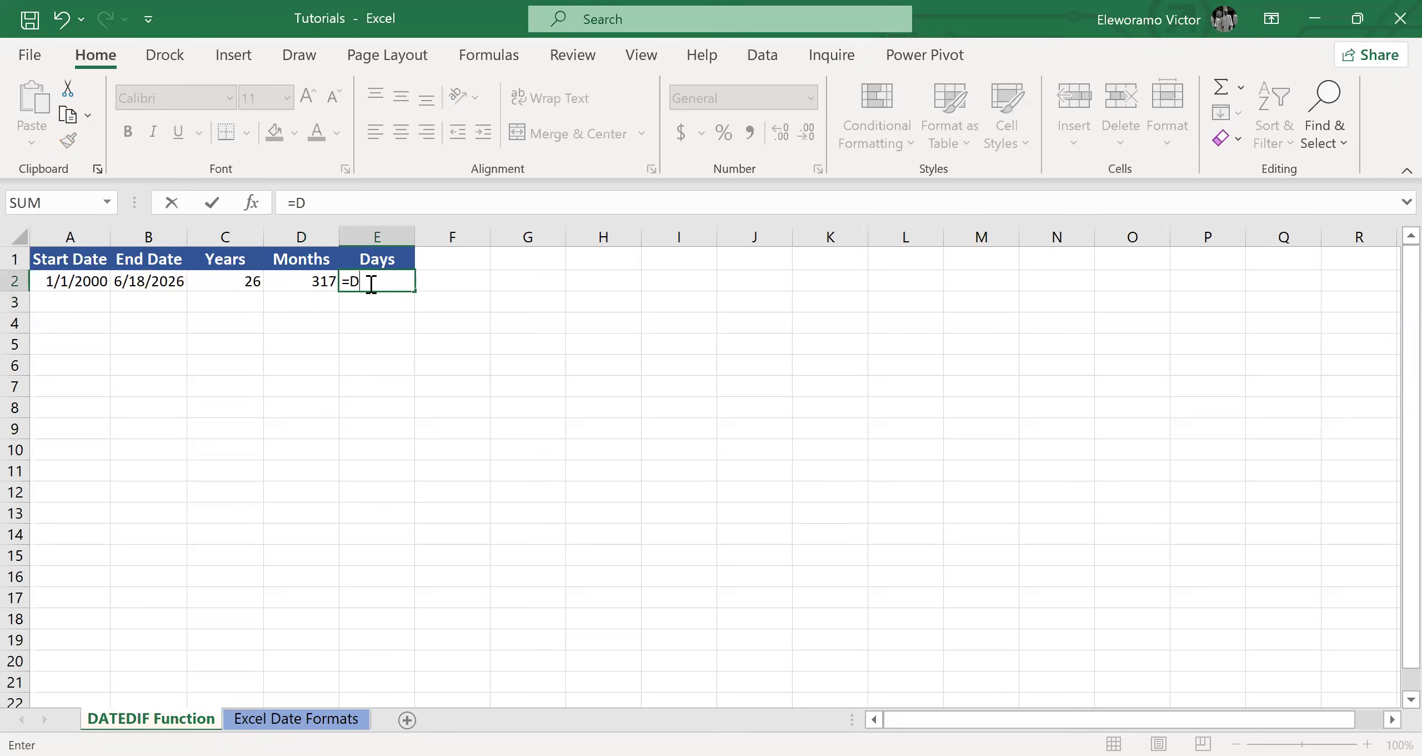
pyautogui.write('ATEDIF(')
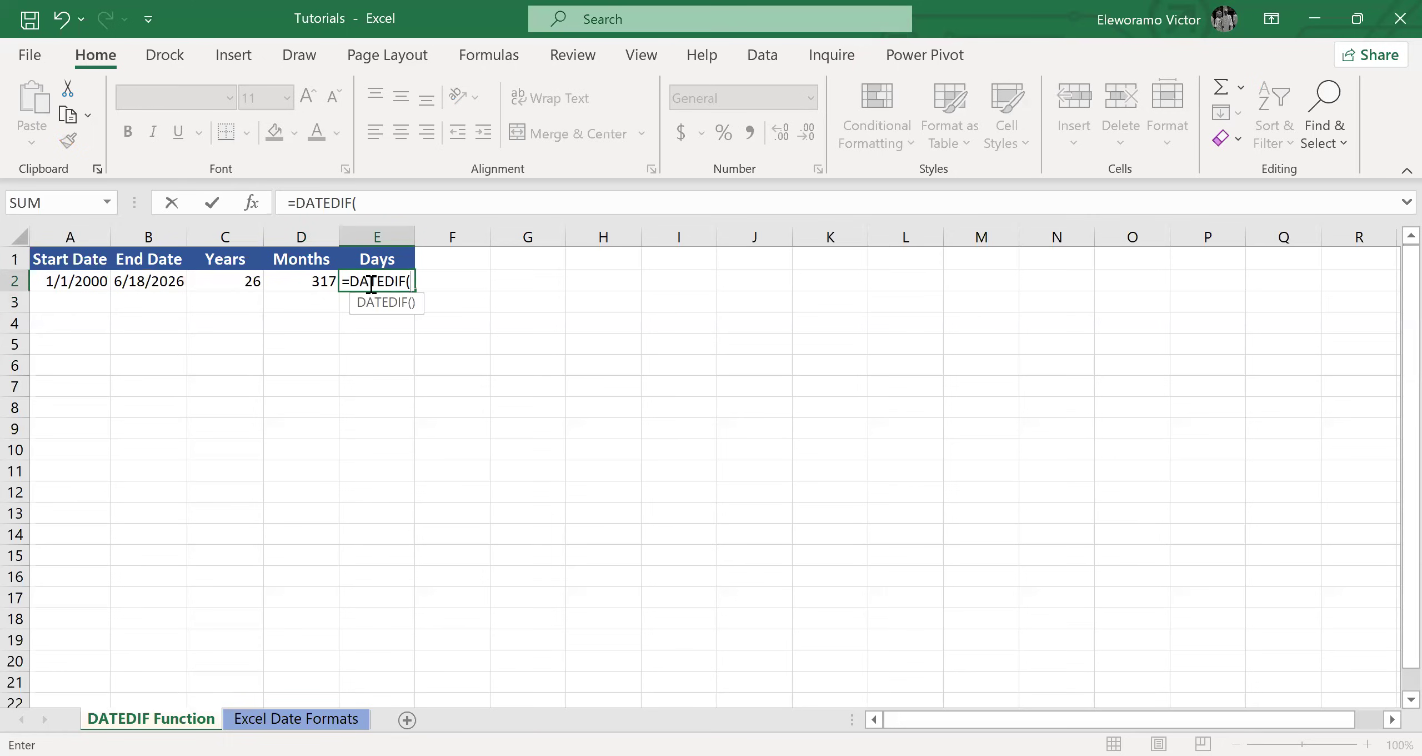
pyautogui.click(83, 282)
pyautogui.write(',')
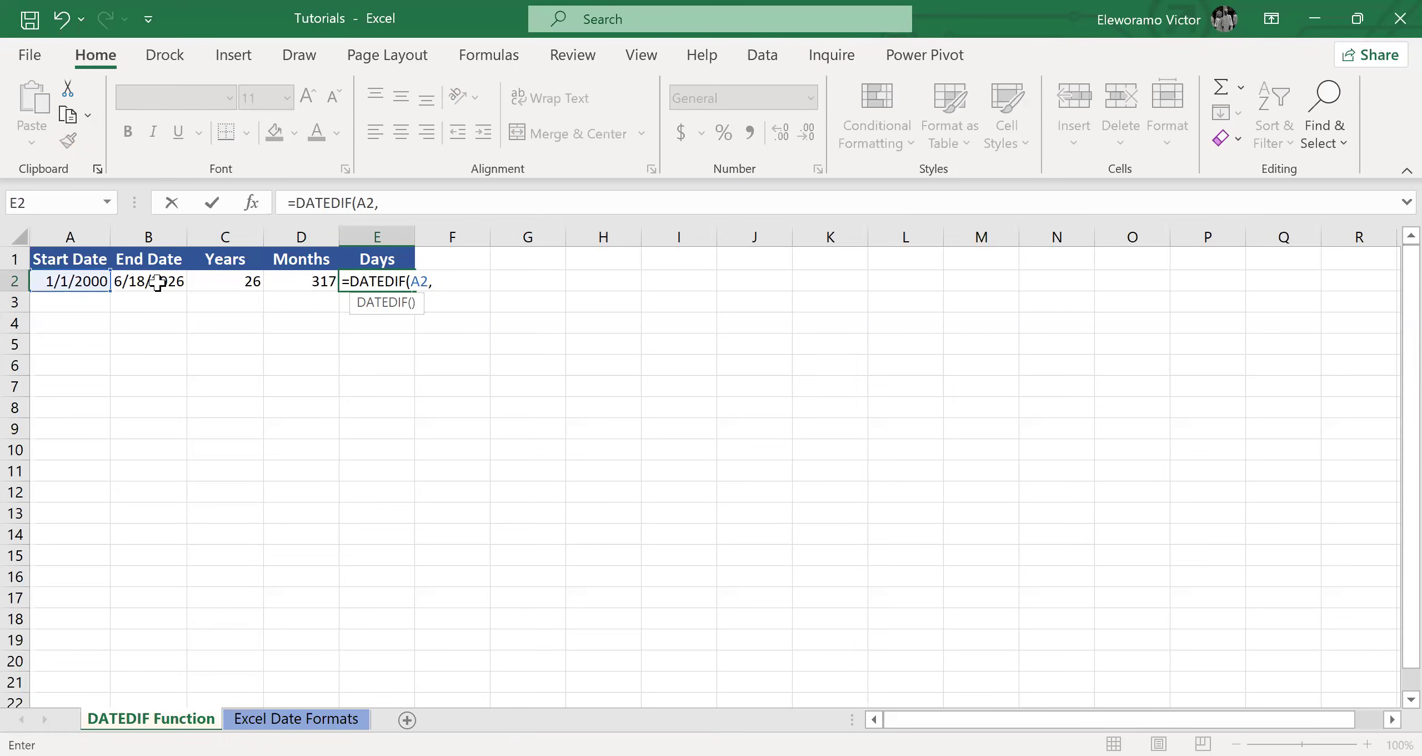
pyautogui.click(157, 282)
pyautogui.write(',')
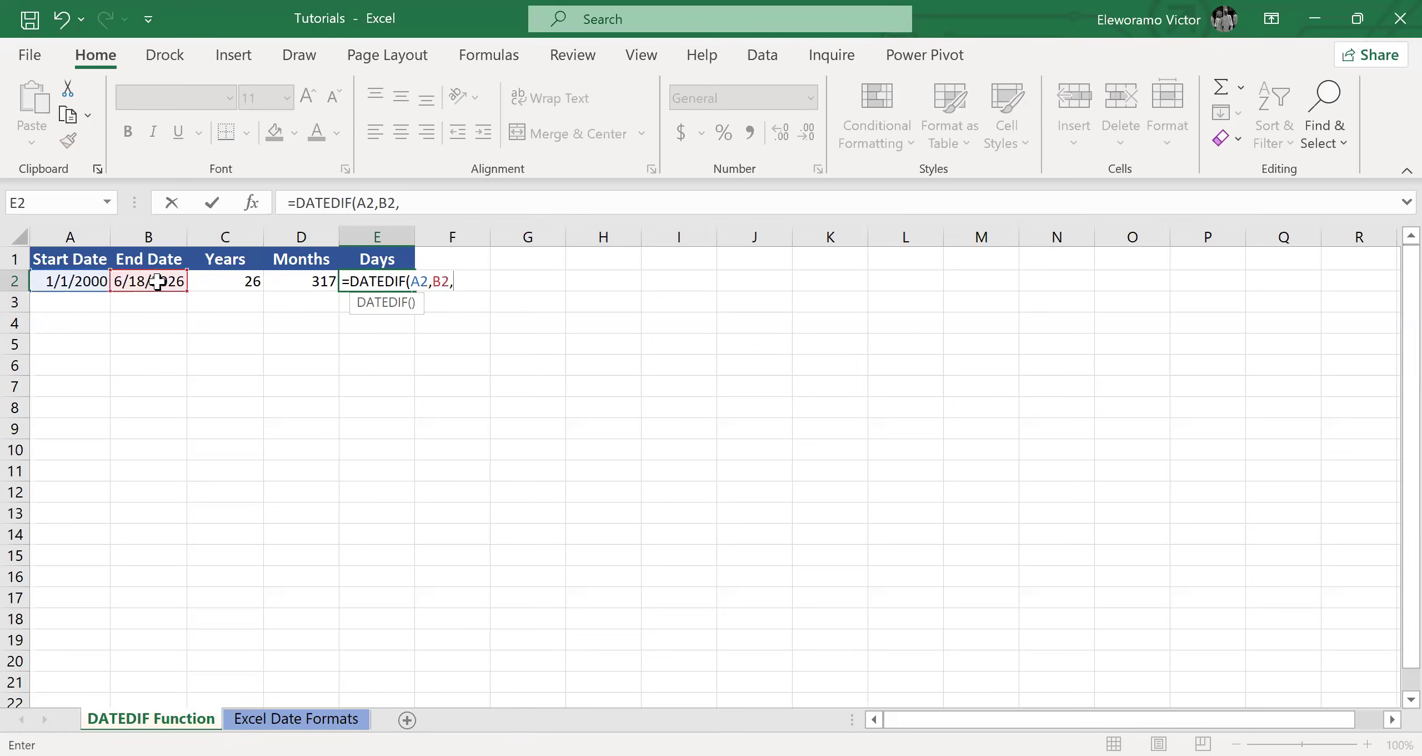
pyautogui.write('"D")')
pyautogui.press('Return')
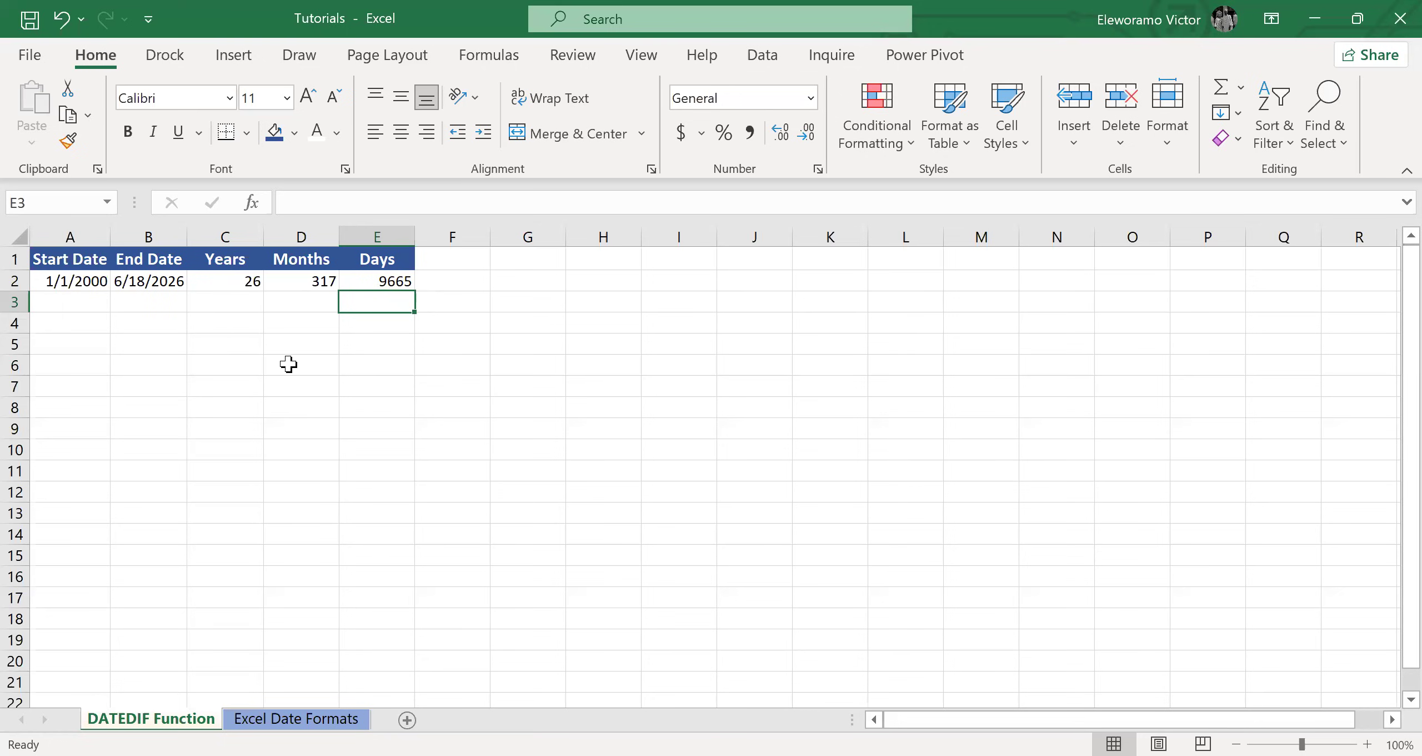
# Calculate the full years from the start date to the current date in F6 with =DATEDIF(A2,TODAY(),"Y").
pyautogui.click(450, 362)
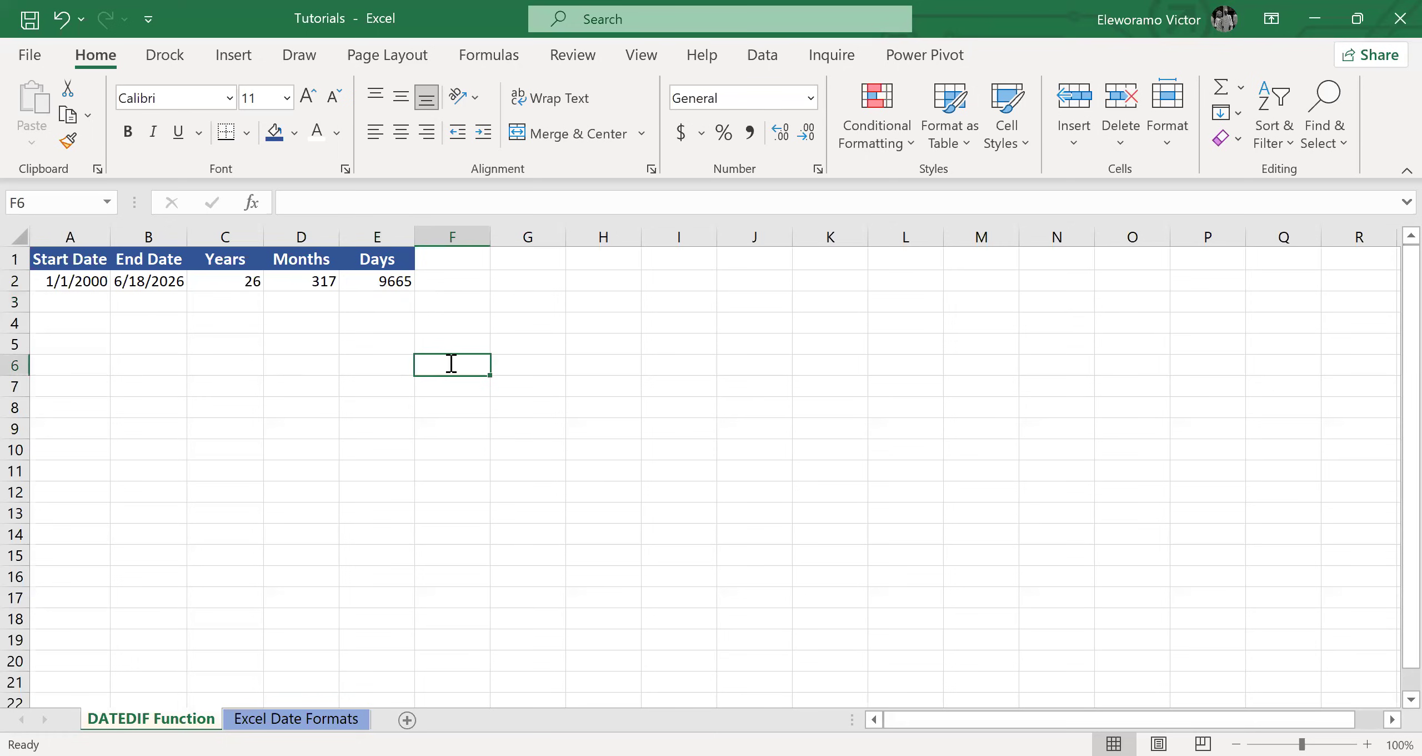
pyautogui.write('=')
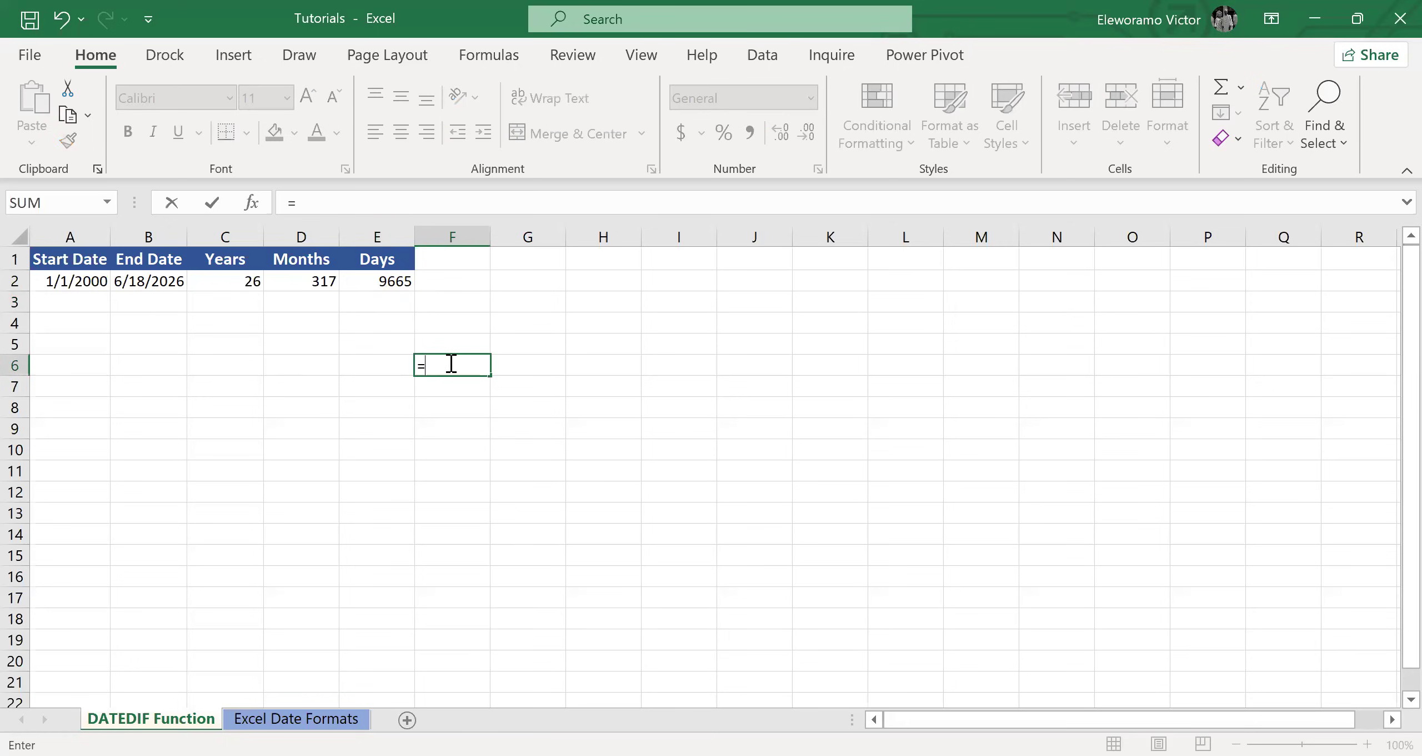
pyautogui.write('DATEDIF')
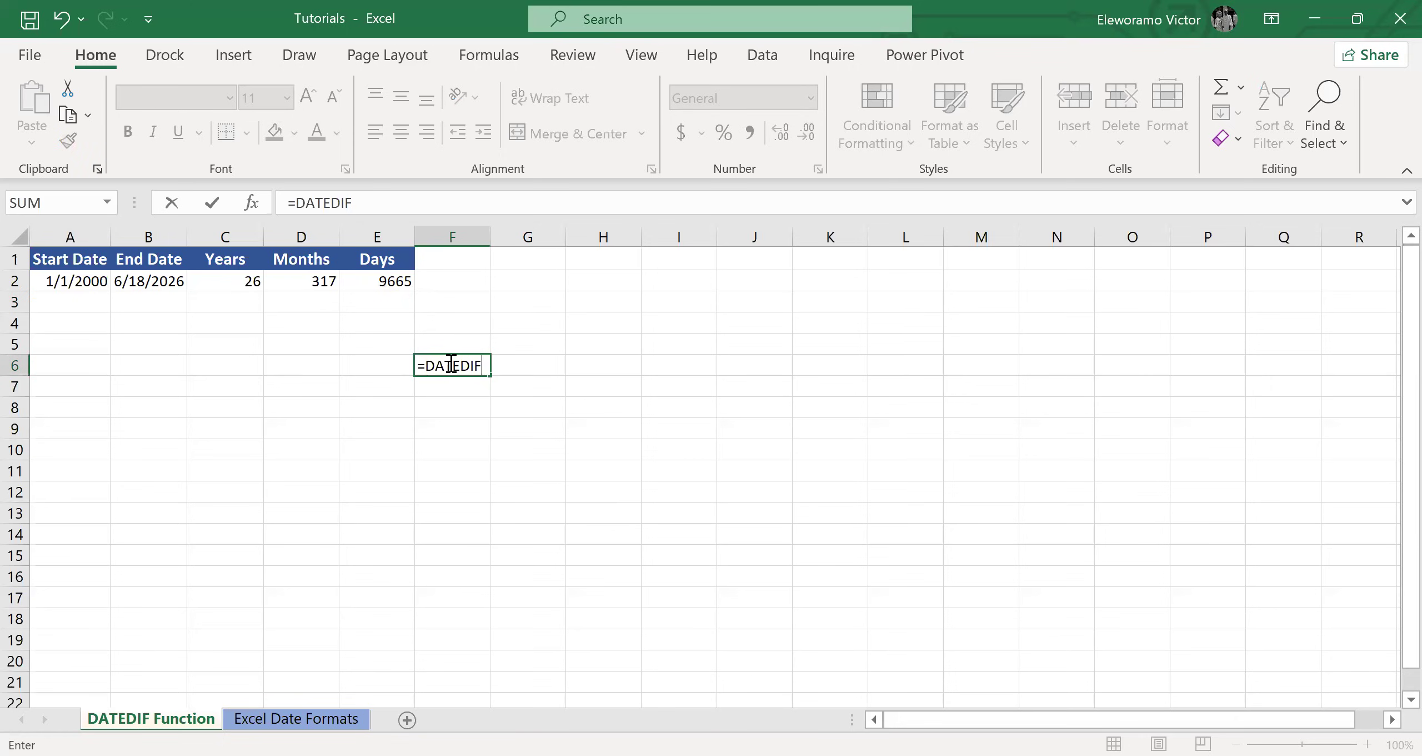
pyautogui.write('(')
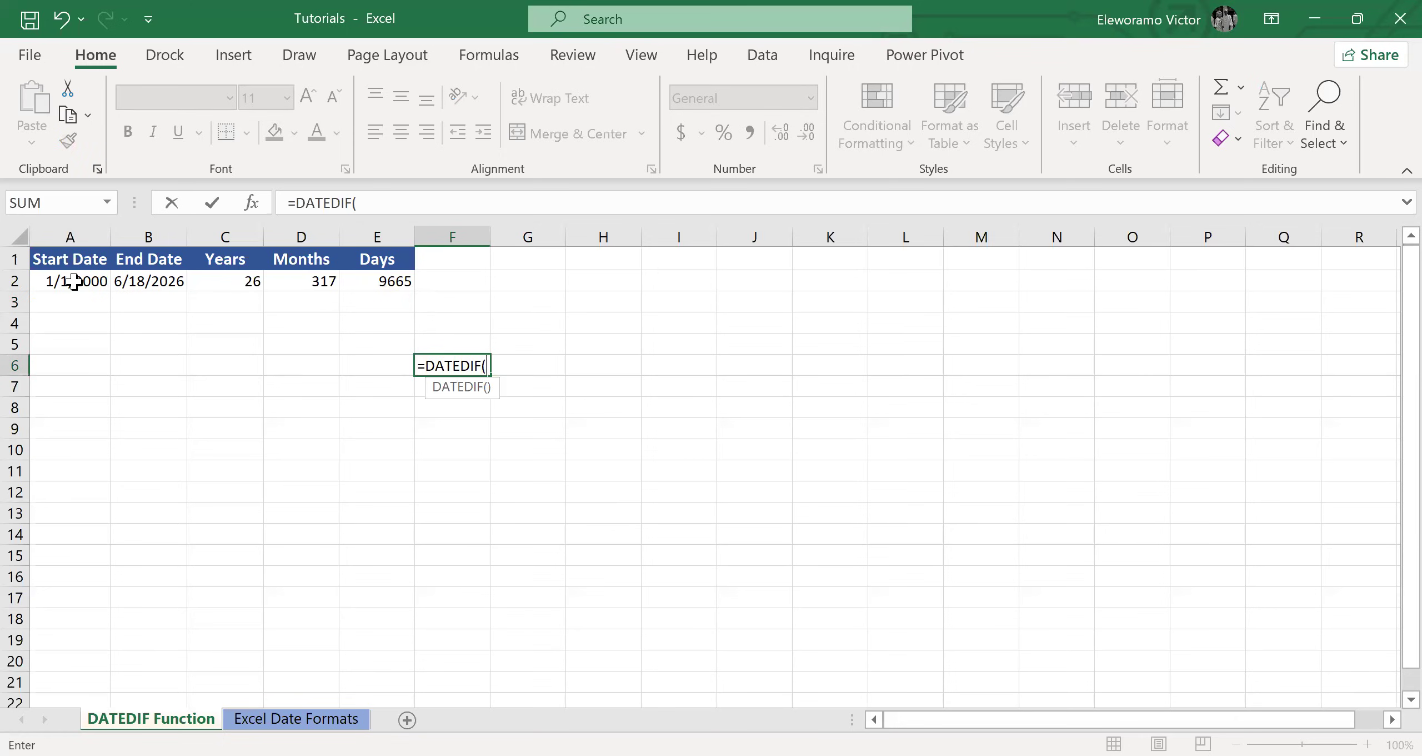
pyautogui.click(73, 282)
pyautogui.write(',')
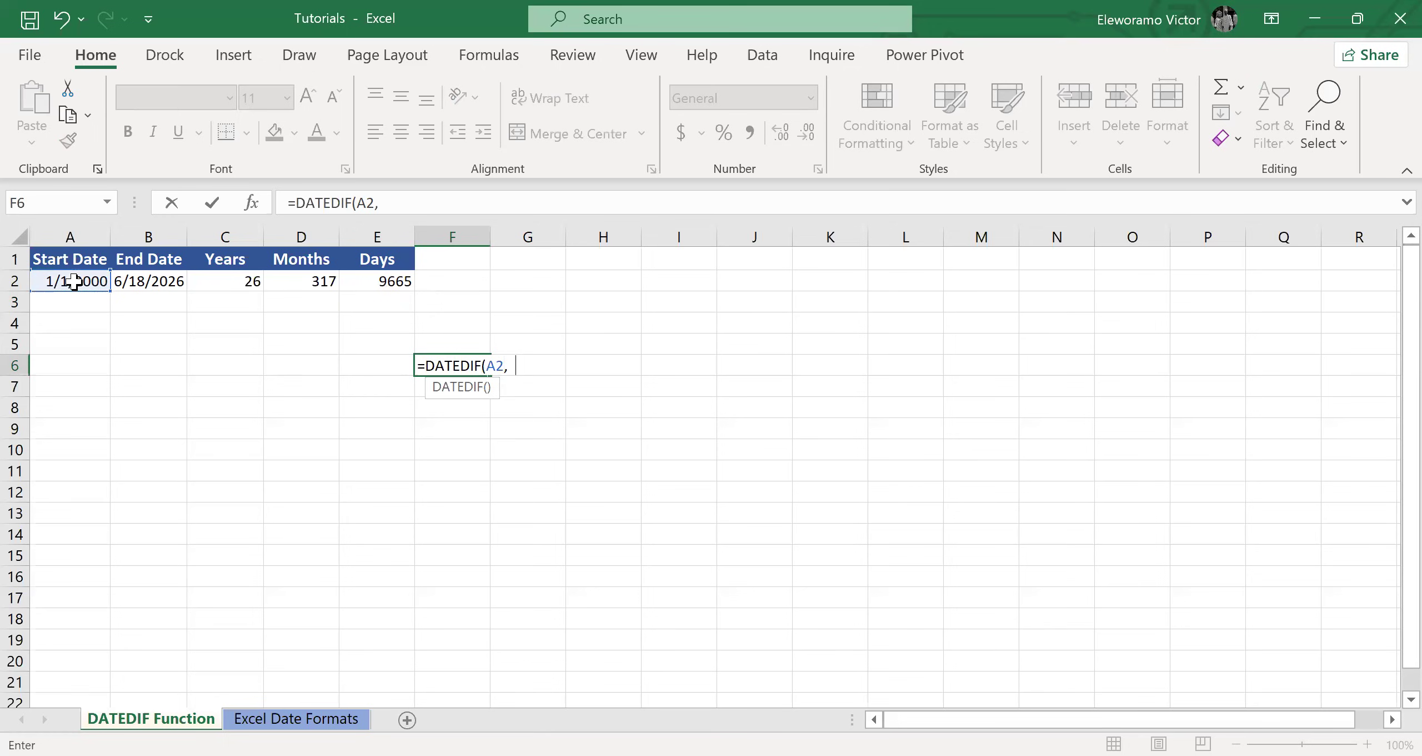
pyautogui.write('TODA')
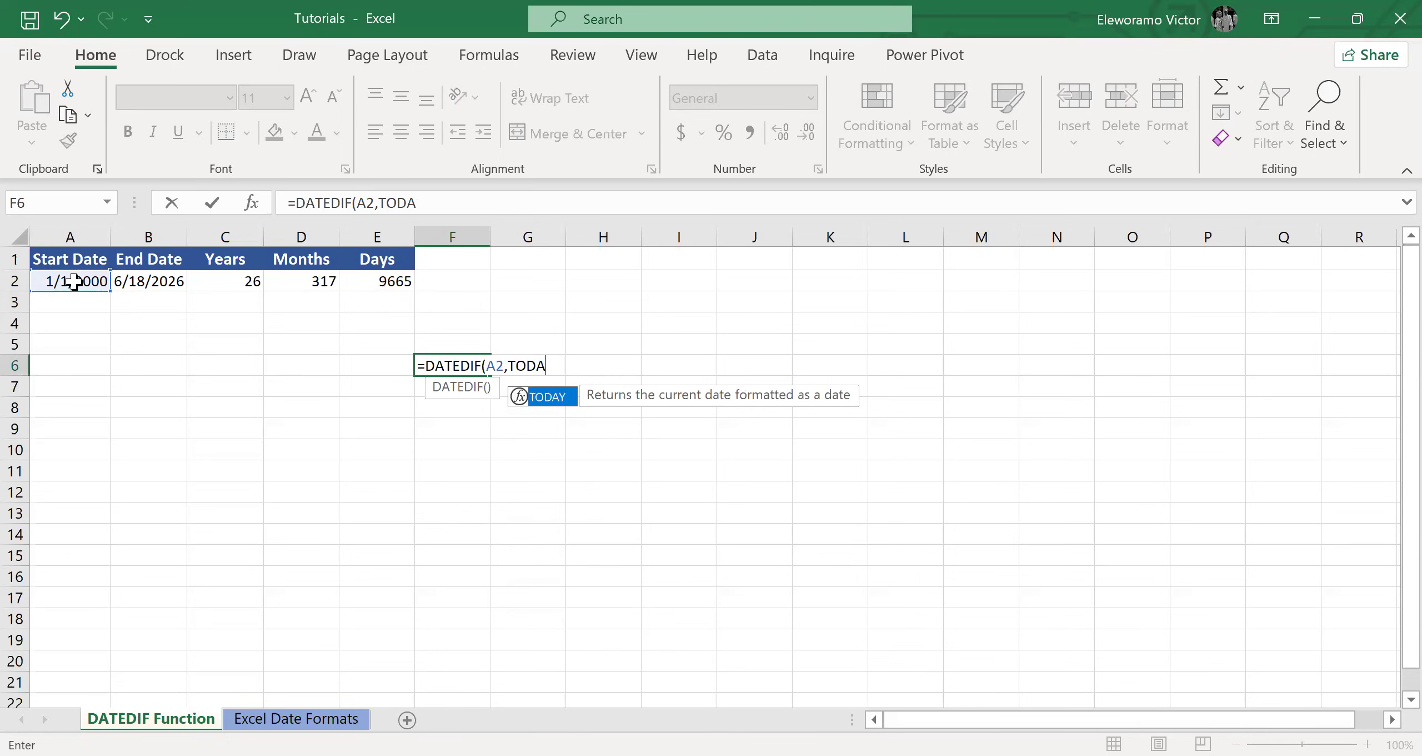
pyautogui.press('Tab')
pyautogui.write('),')
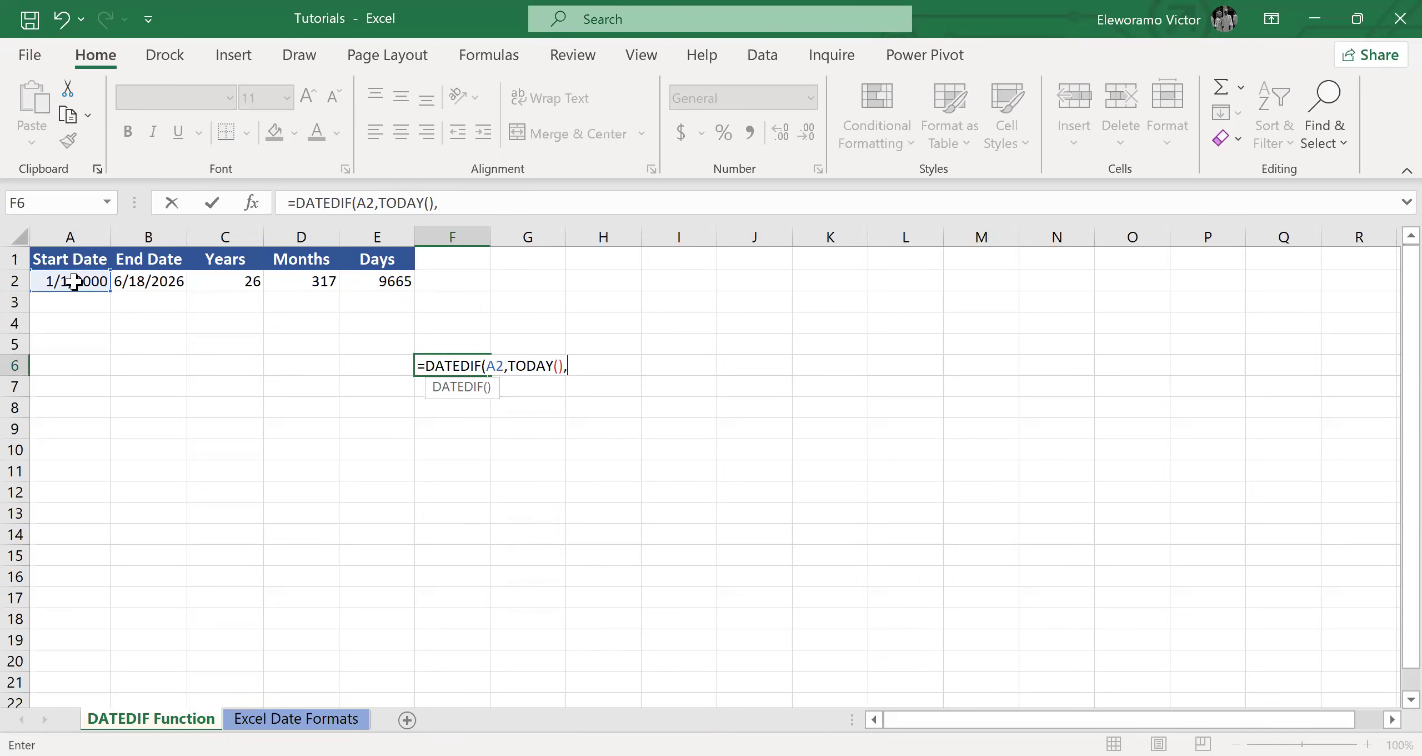
pyautogui.write('"Y")')
pyautogui.press('Return')
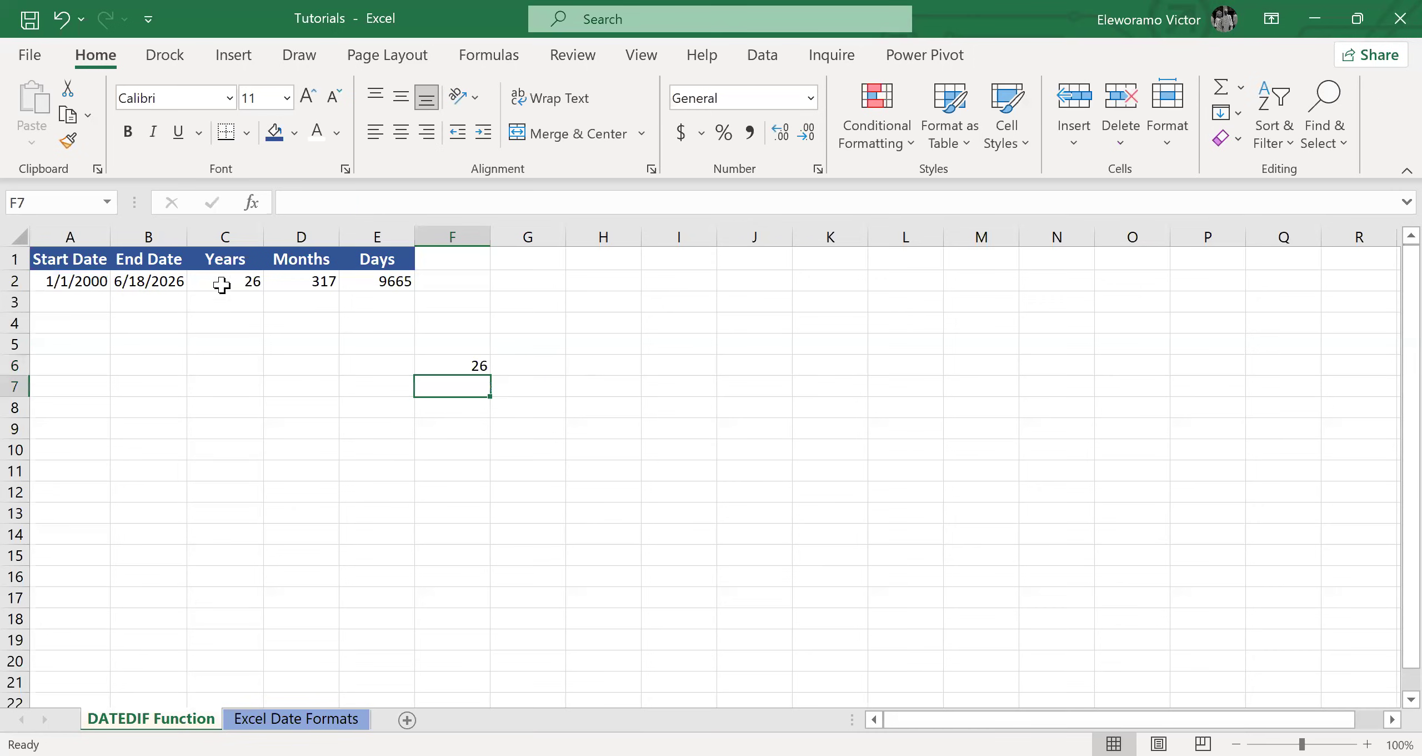